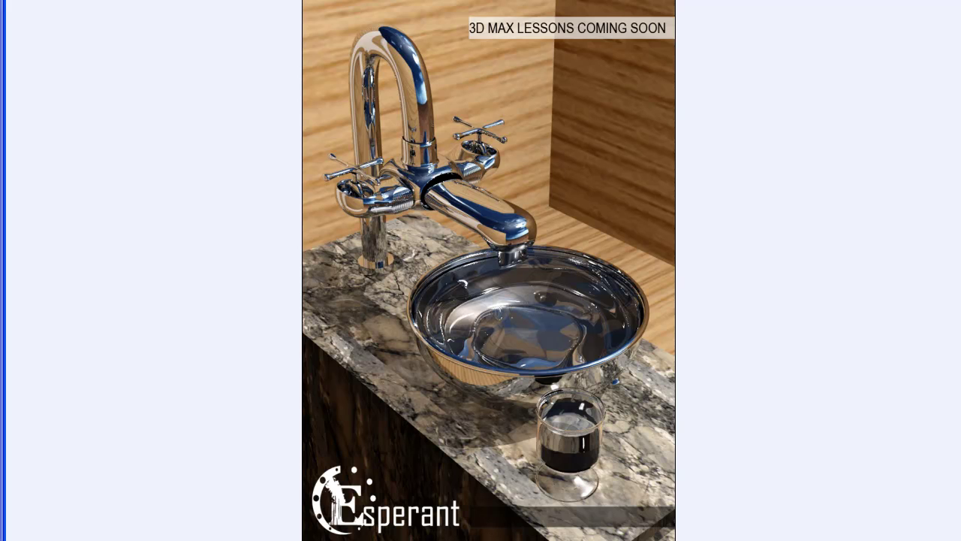
Step: Put away the reference render and its folder, and create a box about 303 cm long, 278 cm wide and 187 cm high
left_click(949, 1)
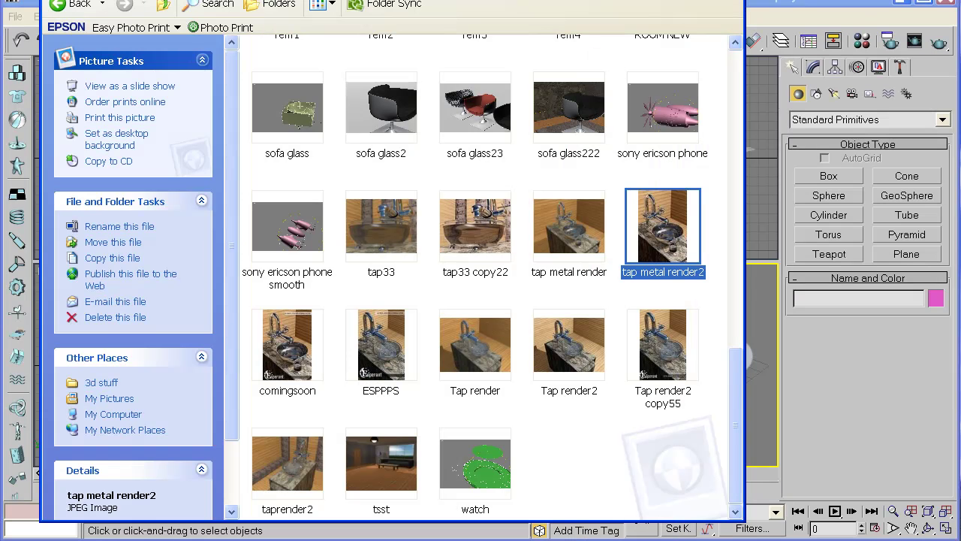
left_click(734, 1)
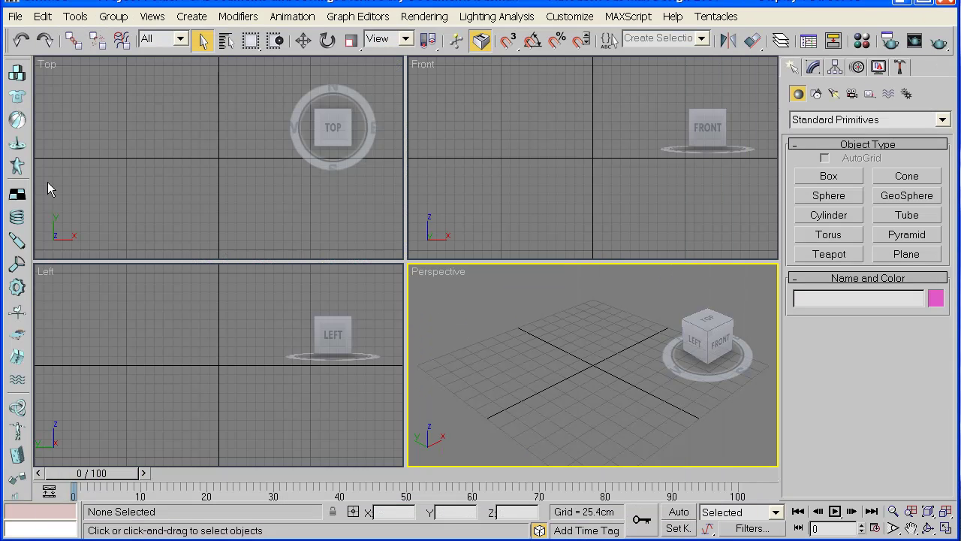
left_click(192, 15)
mouse_move(285, 33)
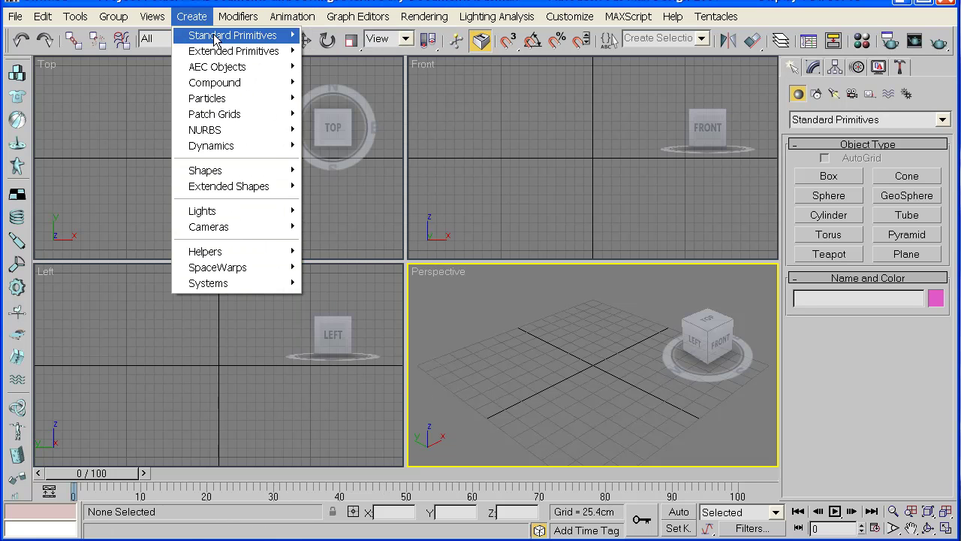
mouse_move(214, 39)
left_click(322, 34)
left_click_drag(180, 111, 281, 221)
left_click(279, 152)
middle_click_drag(543, 350, 502, 379)
scroll(502, 379, "down", 2)
scroll(611, 339, "down", 2)
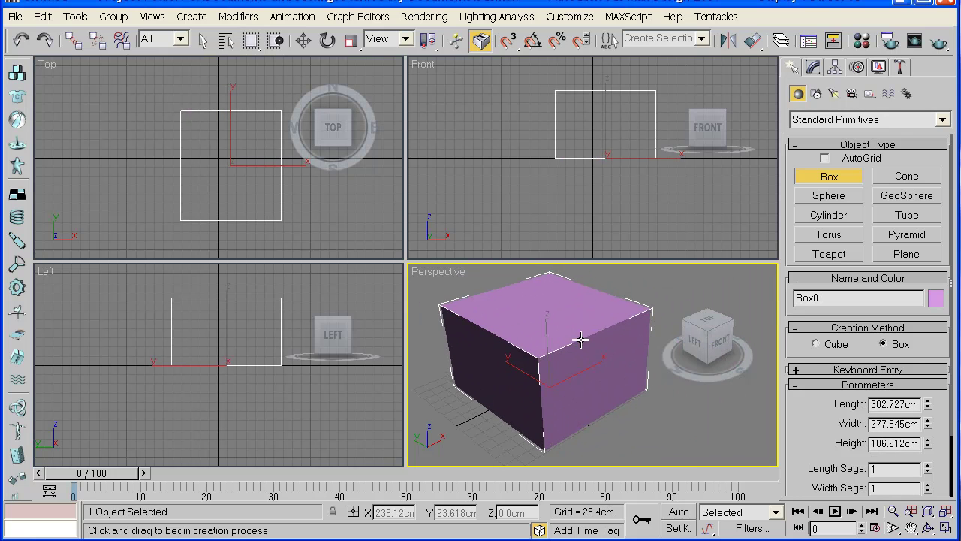
Step: Maximize the Perspective view of the box and add an Edit Poly modifier to it
left_click(931, 530)
left_click_drag(624, 390, 548, 372)
left_click(946, 529)
left_click_drag(489, 311, 526, 259)
left_click(816, 68)
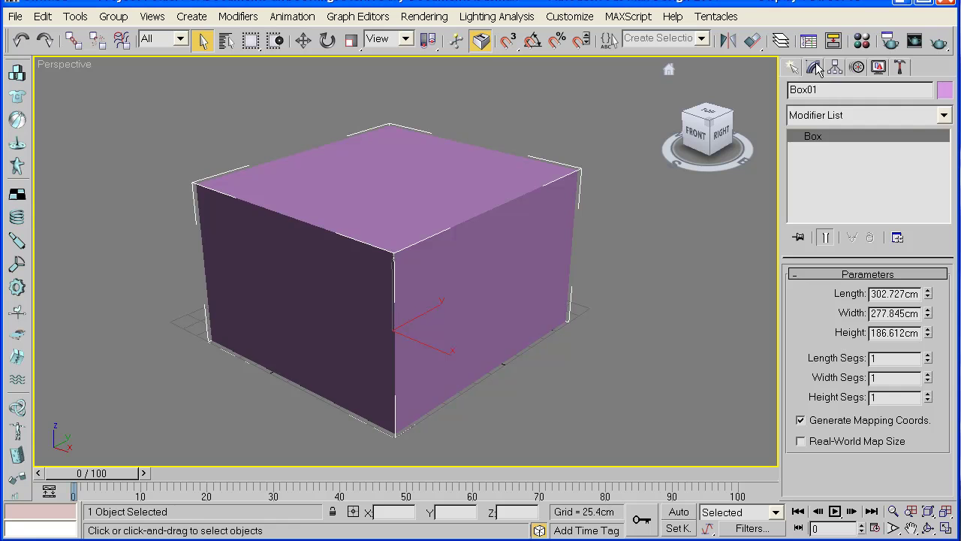
left_click(943, 115)
left_click(936, 121)
left_click(944, 116)
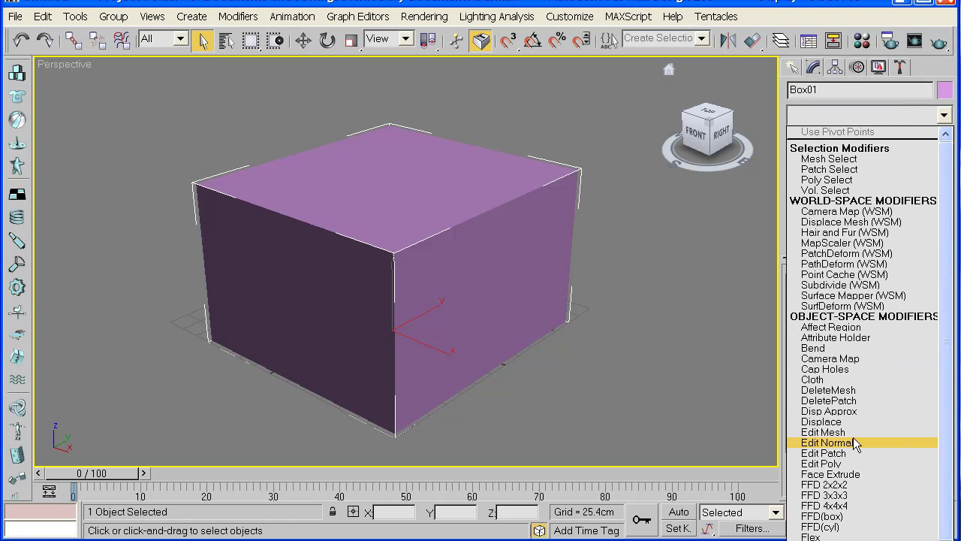
left_click(840, 465)
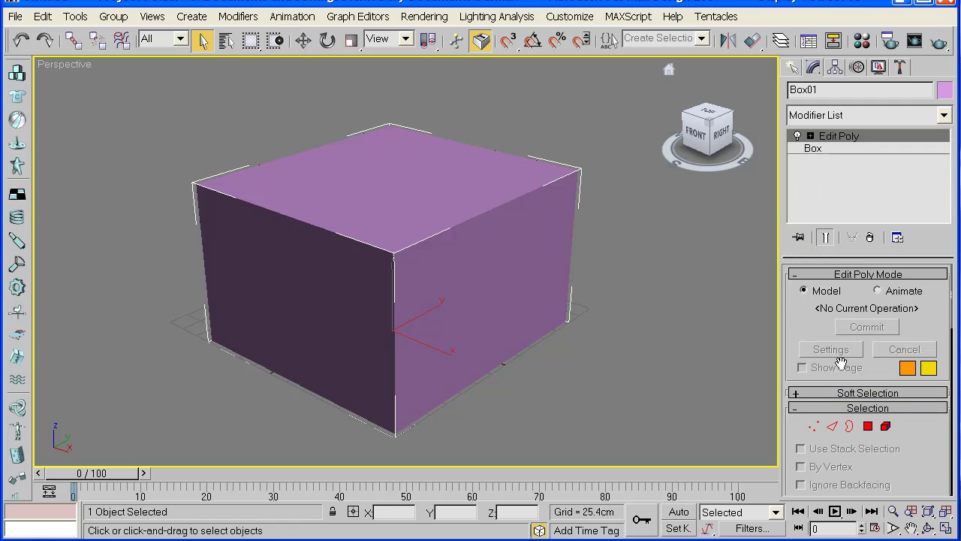
Step: Select the box's right side polygon and inset it twice as a group by about 11.5 cm each
left_click(869, 427)
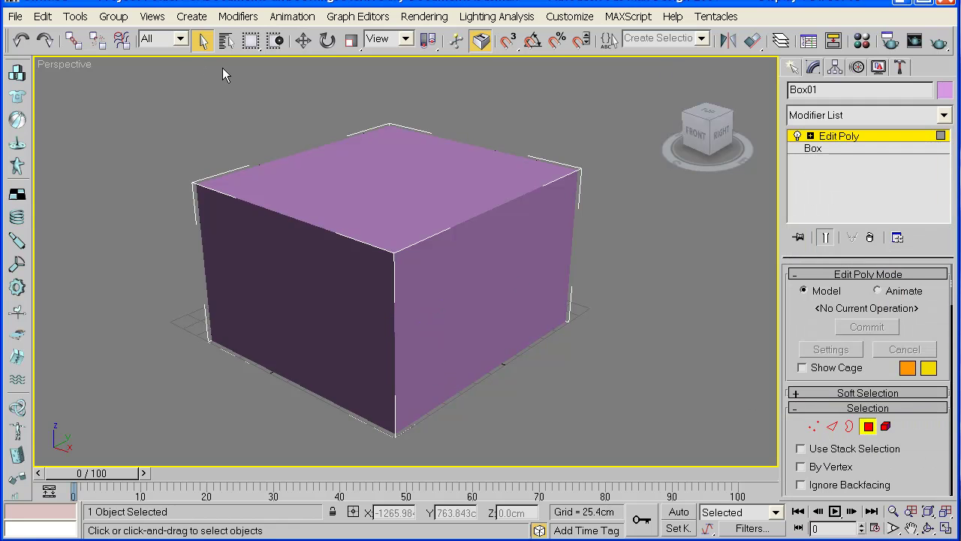
left_click(303, 41)
left_click(470, 293)
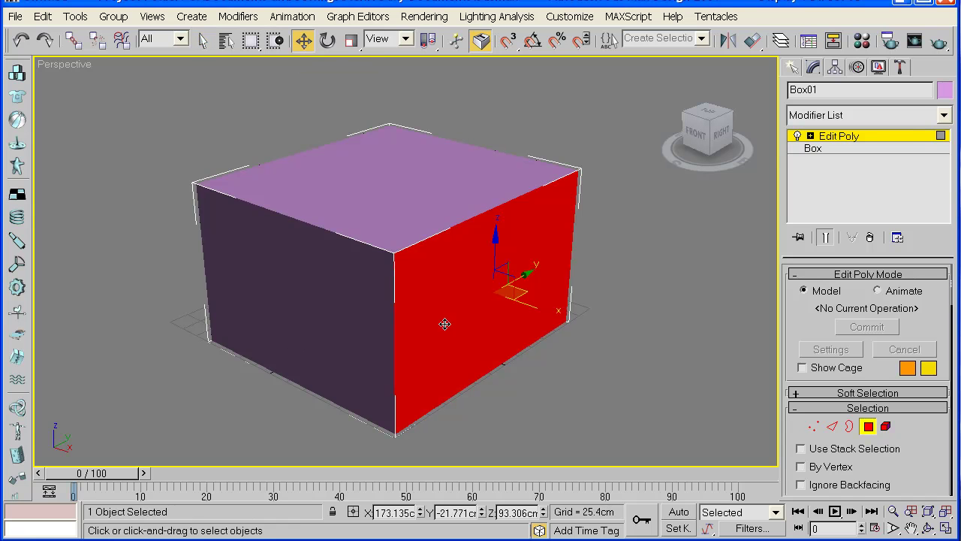
scroll(402, 272, "down", 3)
middle_click_drag(402, 272, 389, 279)
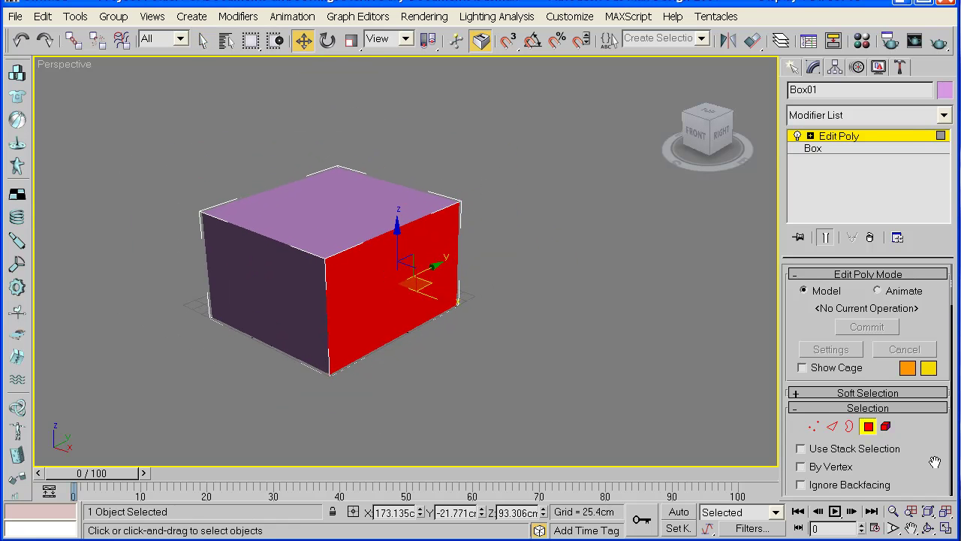
scroll(935, 462, "down", 8)
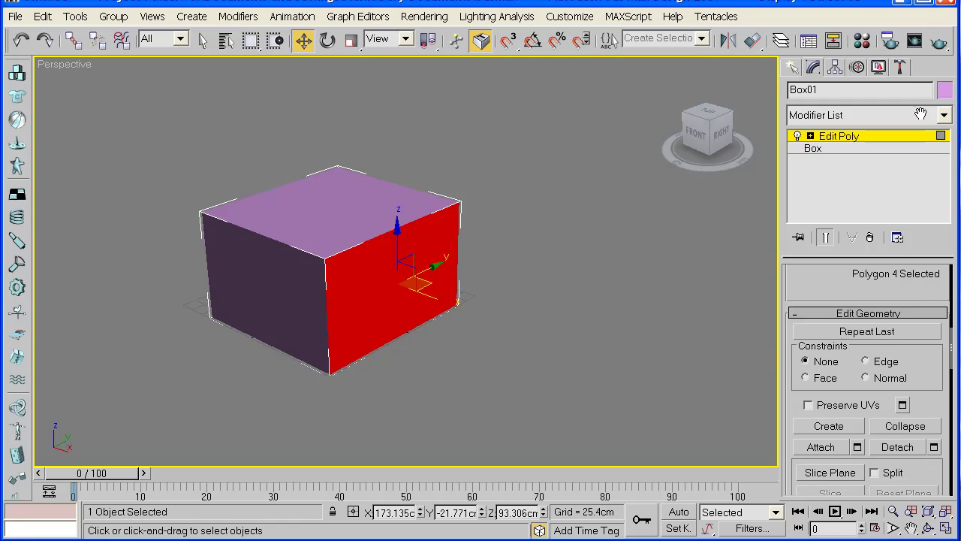
scroll(931, 440, "down", 10)
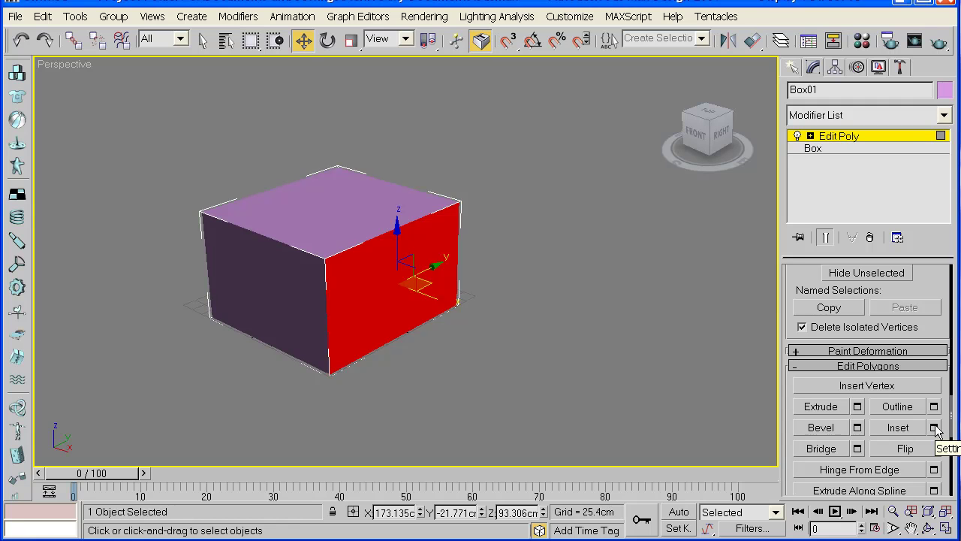
left_click(934, 427)
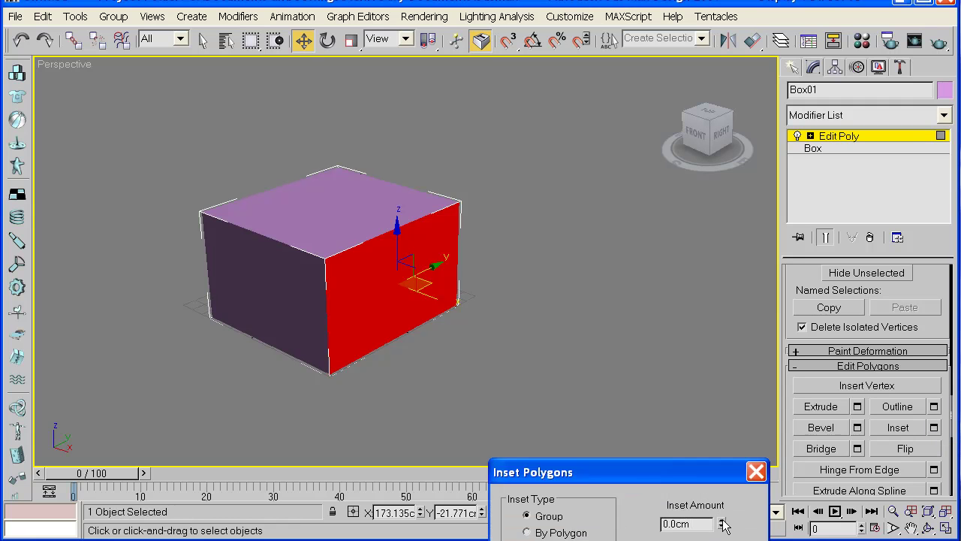
left_click_drag(723, 526, 712, 244)
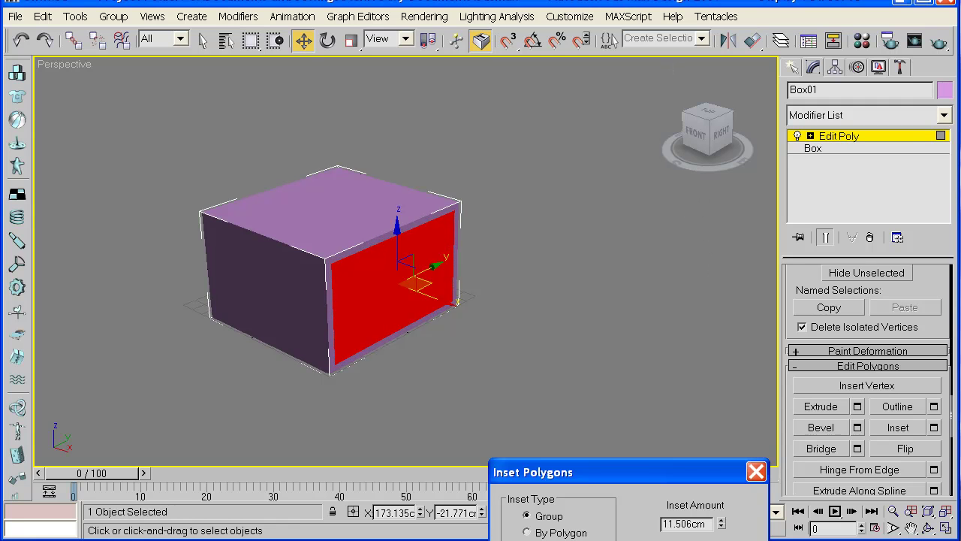
key("Return")
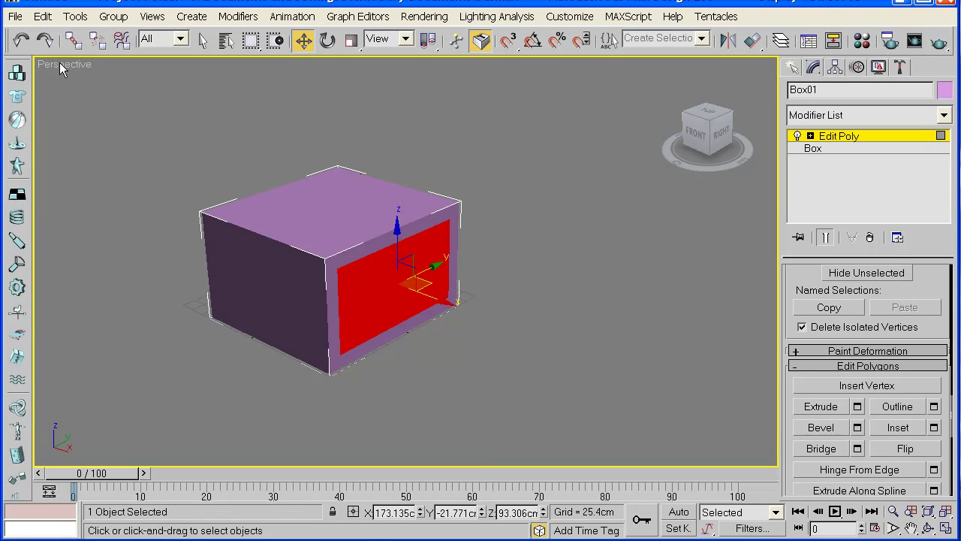
Step: Turn on Edged Faces shading in the Perspective viewport for a closer view of the inset side
left_click(63, 67)
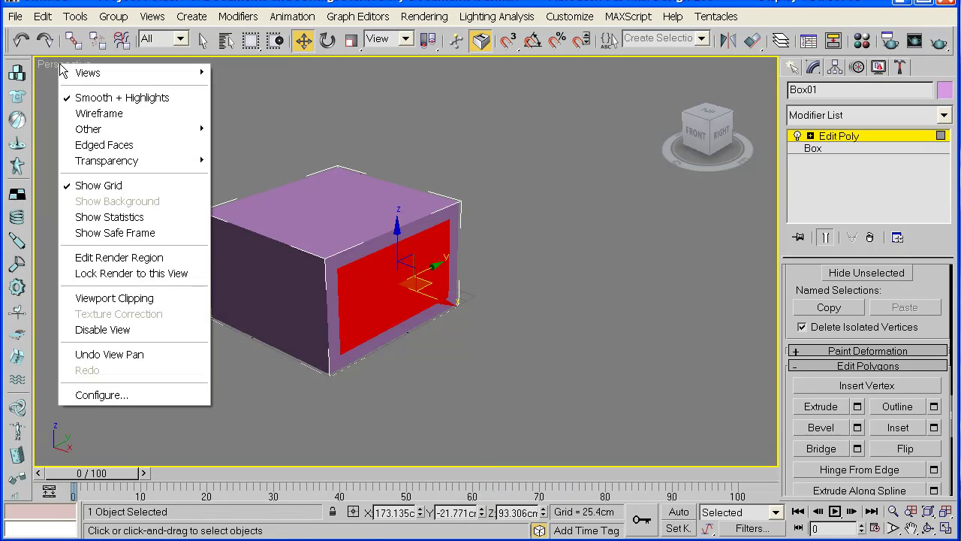
left_click(126, 151)
middle_click_drag(398, 309, 388, 279)
scroll(394, 303, "up", 3)
left_click(930, 530)
left_click_drag(427, 306, 397, 308)
middle_click_drag(397, 308, 394, 305)
Step: Extrude the inset side polygon outward four times in a row, about 105 cm each time
left_click_drag(940, 328, 937, 268)
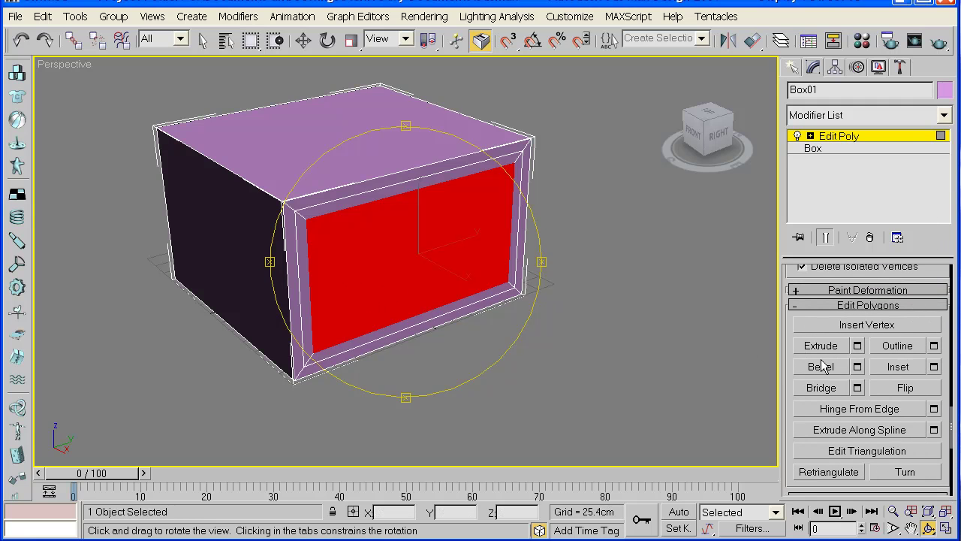
left_click(857, 346)
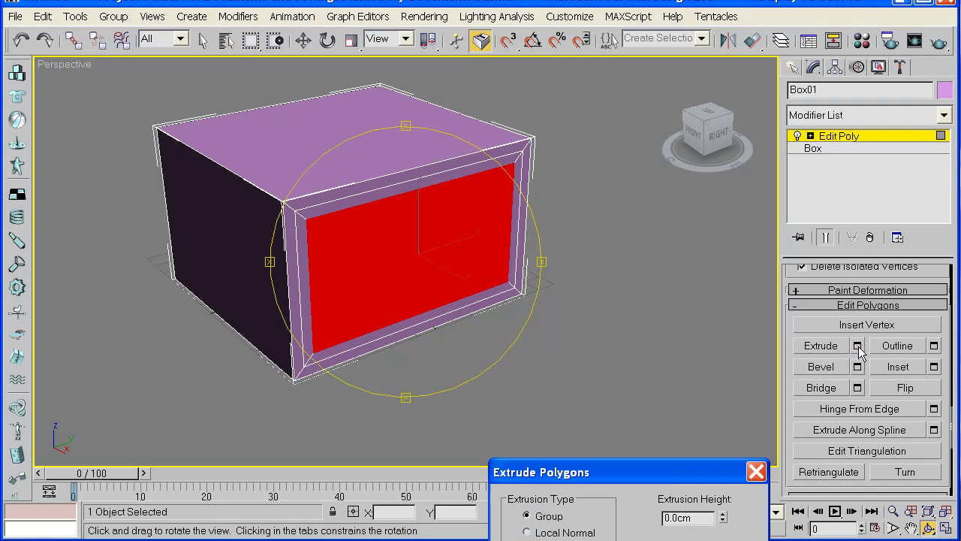
left_click_drag(723, 518, 723, 439)
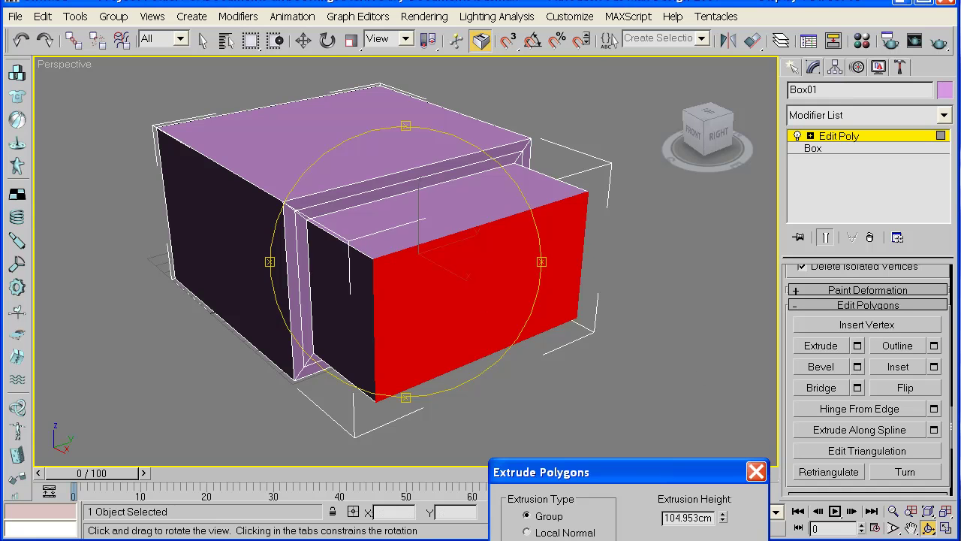
left_click(559, 540)
left_click(559, 540)
left_click(559, 540)
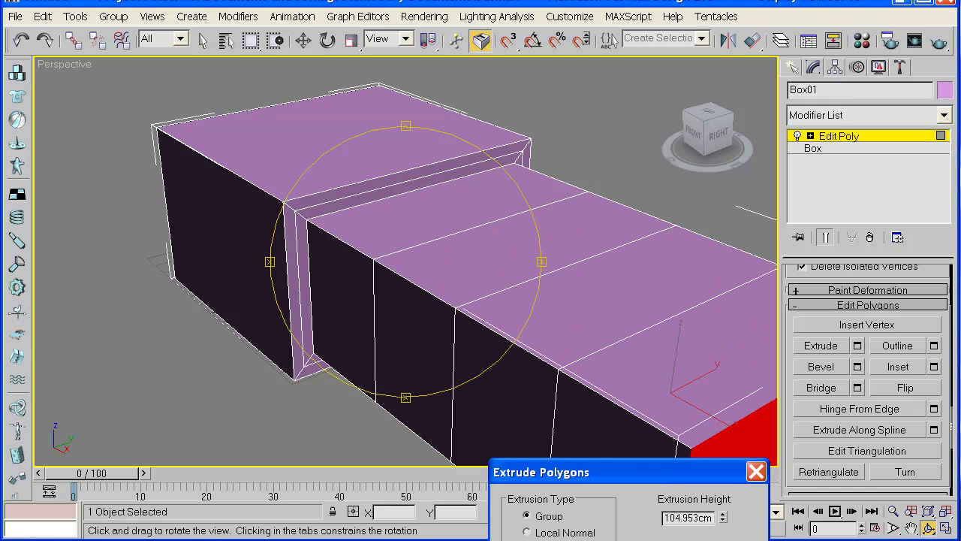
left_click(629, 540)
Step: Select the top polygon of the outermost extruded segment and inset it by 11.506 cm
scroll(365, 184, "down", 5)
left_click_drag(364, 190, 441, 281)
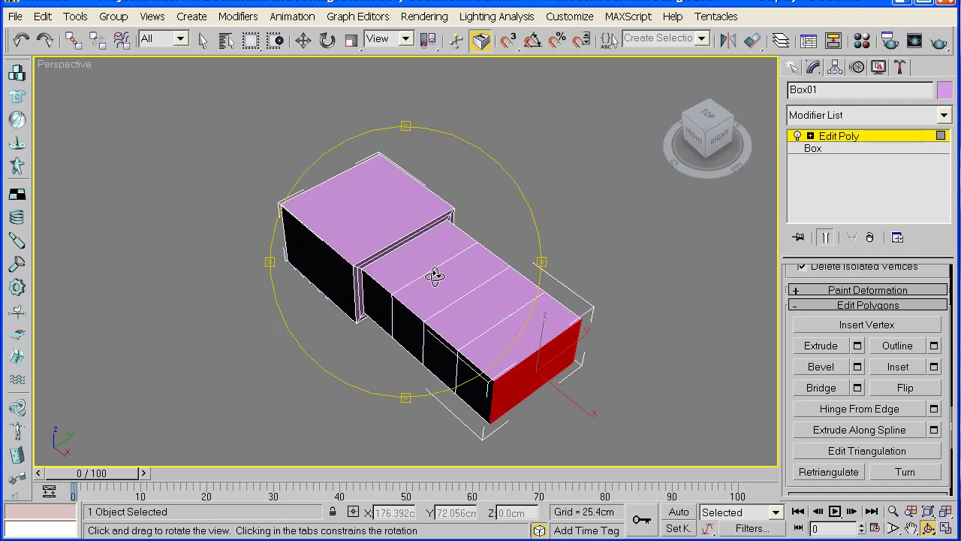
middle_click_drag(440, 281, 394, 239)
left_click_drag(394, 239, 406, 217)
left_click(303, 42)
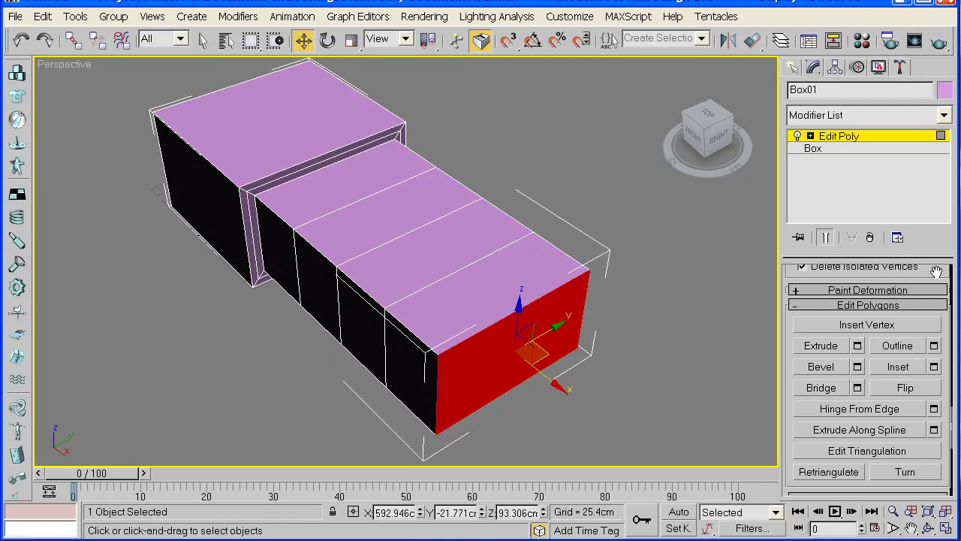
scroll(936, 271, "up", 3)
scroll(936, 272, "down", 3)
left_click(515, 291)
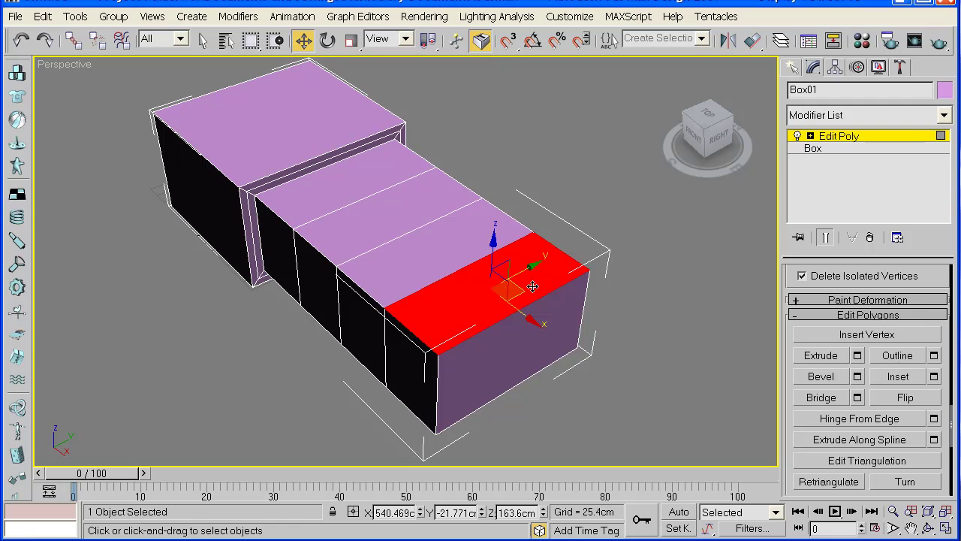
middle_click_drag(533, 286, 523, 285)
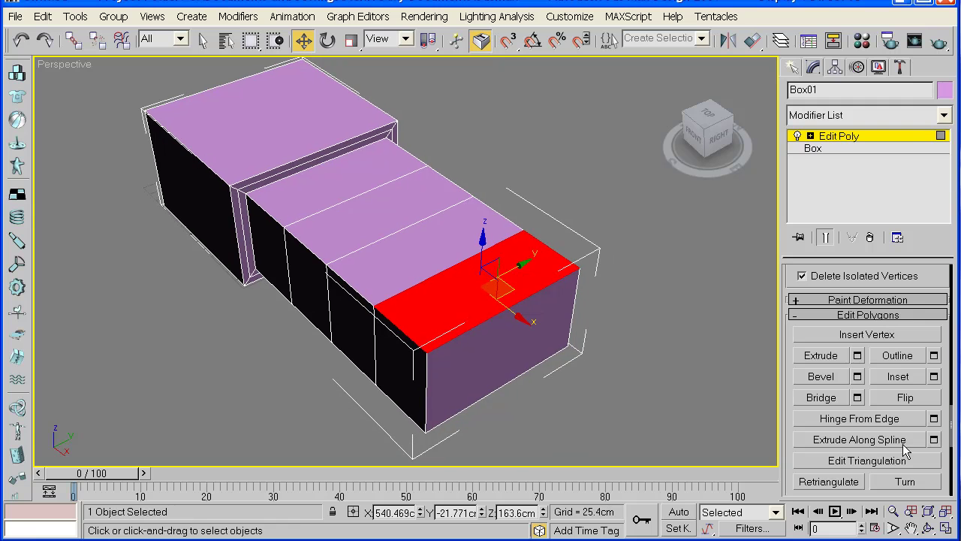
left_click(934, 377)
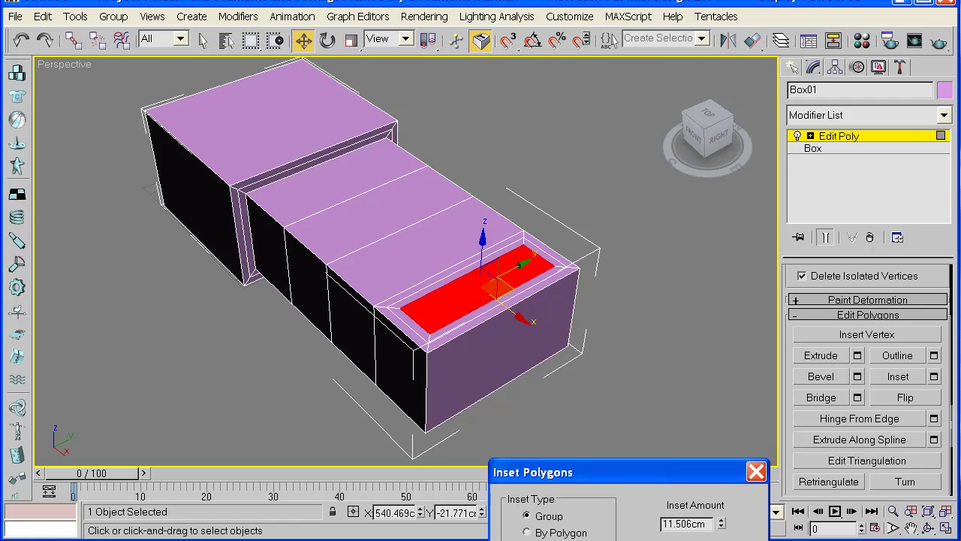
left_click(630, 539)
Step: Extrude the inset top polygon of the end segment upward by 104.953 cm
middle_click_drag(509, 324, 507, 312)
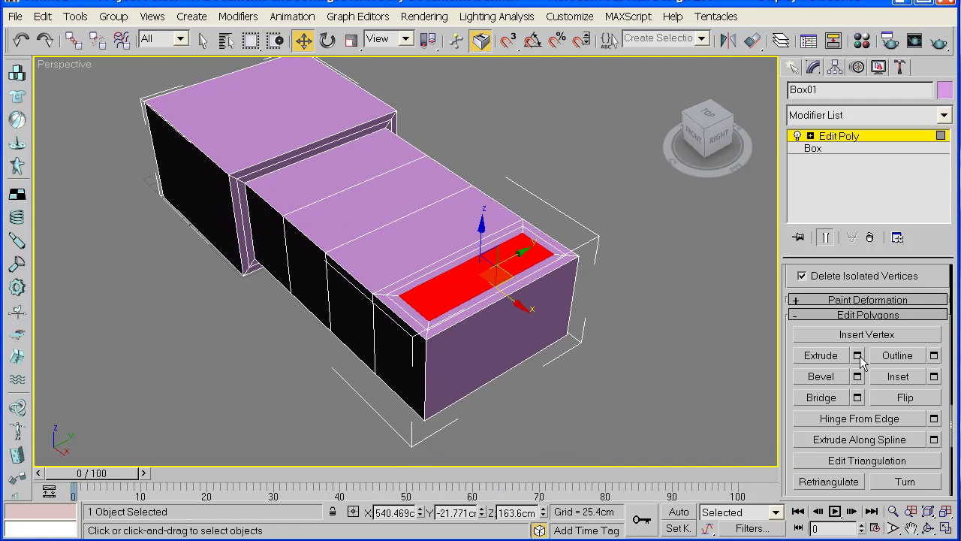
left_click(858, 356)
left_click(630, 539)
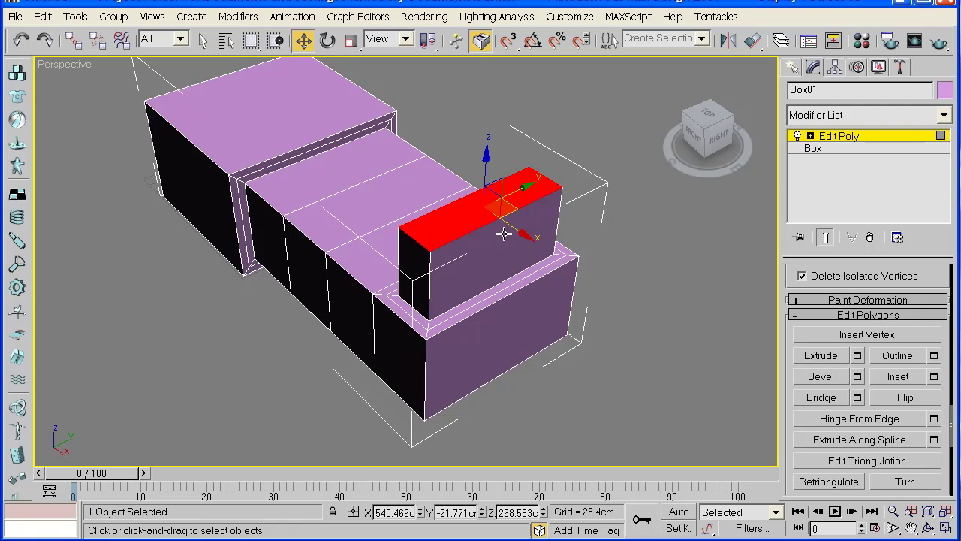
Step: Inset the raised block's top polygon by 11.506 cm and extrude it inward freehand to a depth of about 72 cm
middle_click_drag(504, 232, 489, 263)
left_click(898, 376)
left_click(934, 377)
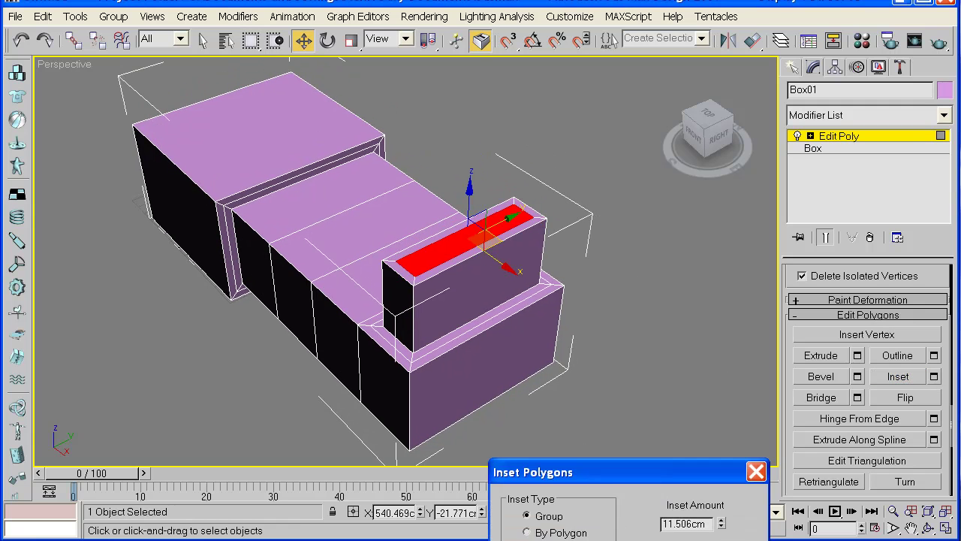
key("Return")
left_click(834, 356)
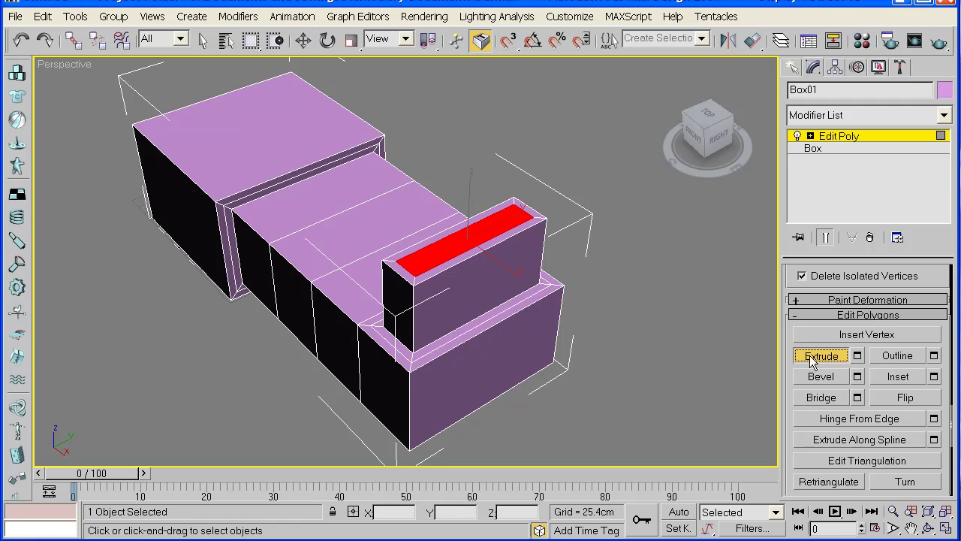
left_click_drag(487, 225, 565, 398)
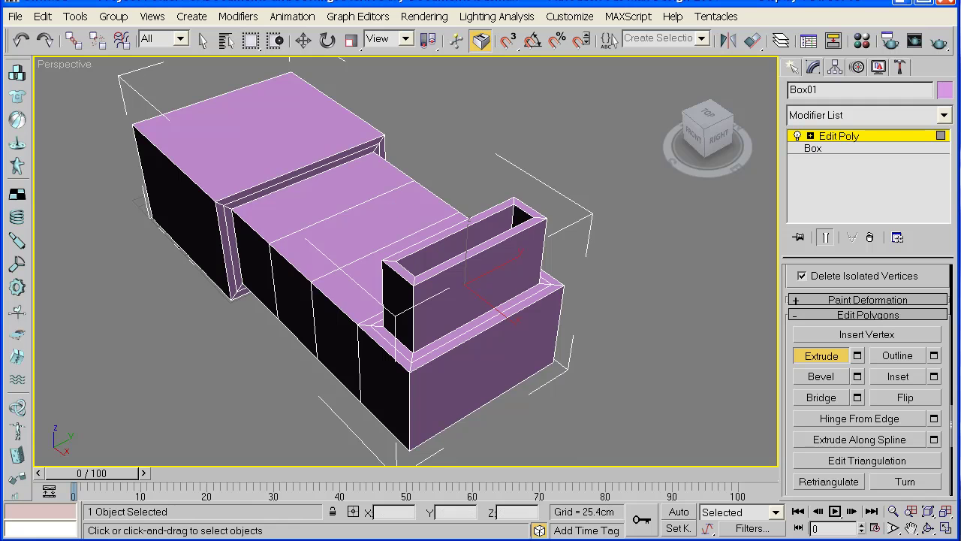
Step: Restore the four-viewport layout and inset the recess's floor polygon freehand in the Top viewport to a narrow strip
left_click(946, 528)
left_click(174, 129)
scroll(222, 131, "down", 1)
middle_click_drag(223, 130, 149, 142)
middle_click_drag(242, 157, 164, 142)
scroll(166, 142, "up", 1)
scroll(186, 140, "up", 5)
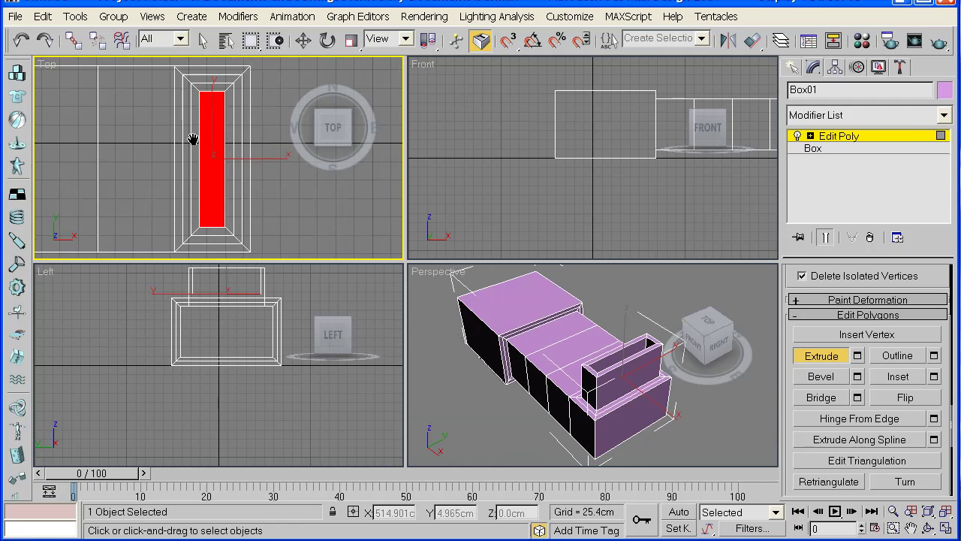
left_click(303, 41)
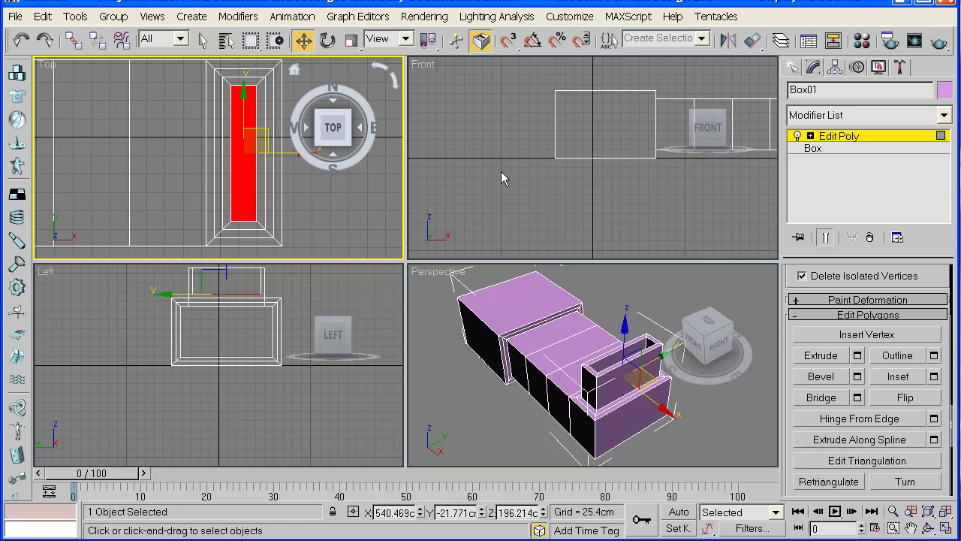
left_click(914, 381)
middle_click_drag(227, 115, 208, 129)
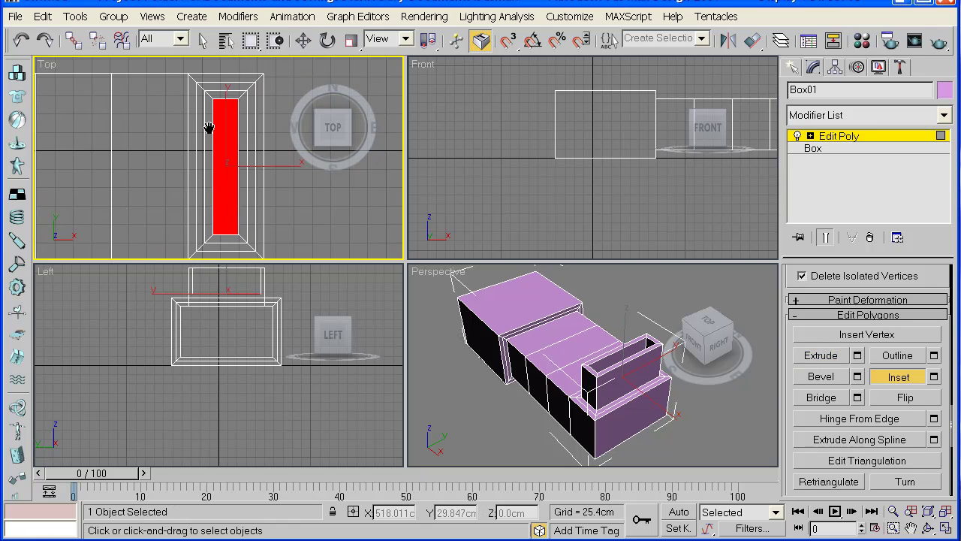
left_click_drag(229, 132, 226, 126)
Step: Extrude the narrow strip polygon on the recess floor upward by 146.848 cm
left_click(543, 352)
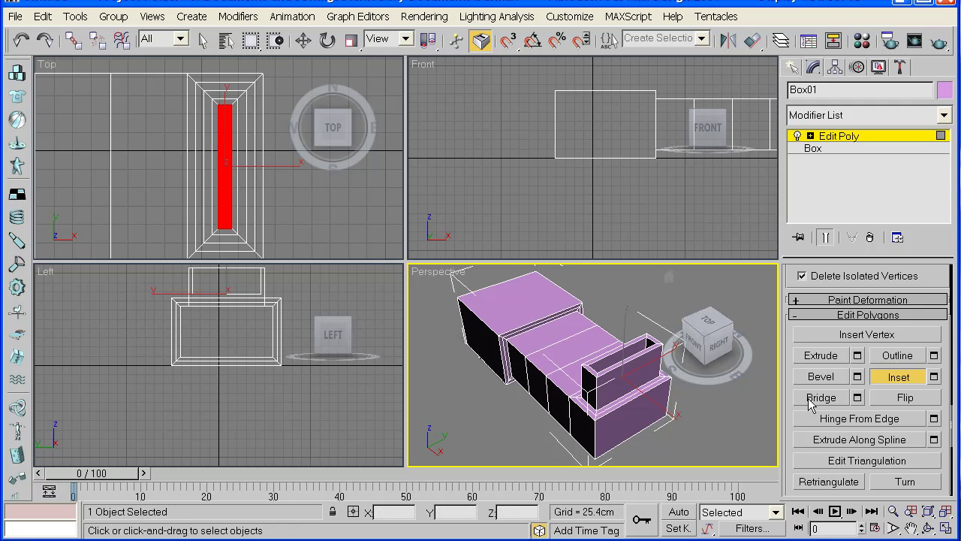
left_click(858, 355)
left_click_drag(724, 517, 727, 342)
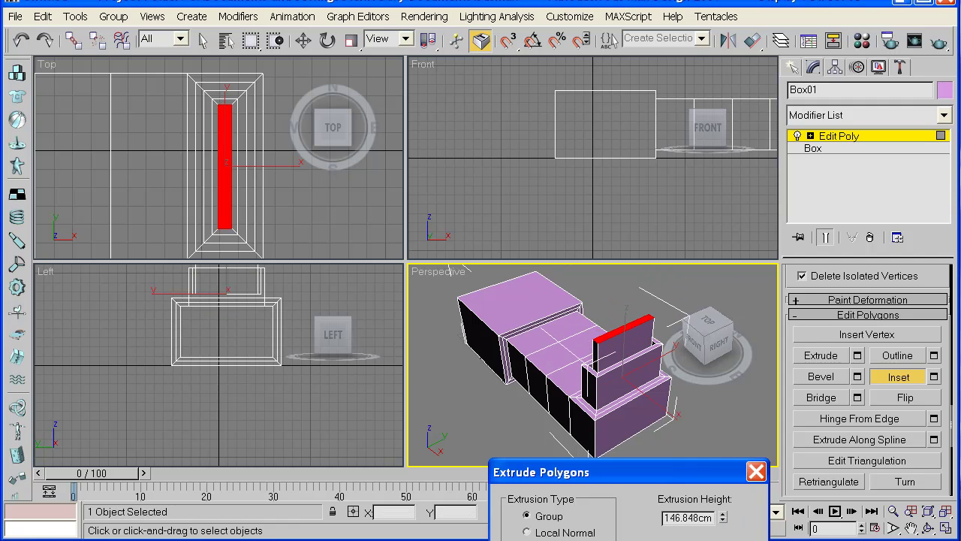
left_click(629, 539)
middle_click_drag(616, 449, 590, 457)
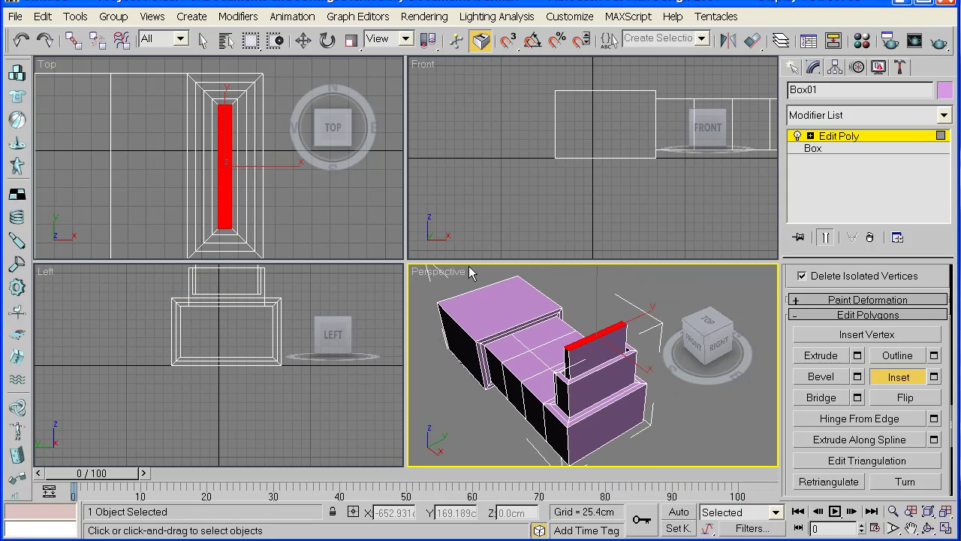
Step: Scale the raised strip's top polygon down along the Y axis to a short rectangle, tapering the fin
left_click(350, 43)
middle_click_drag(570, 375, 526, 391, "alt")
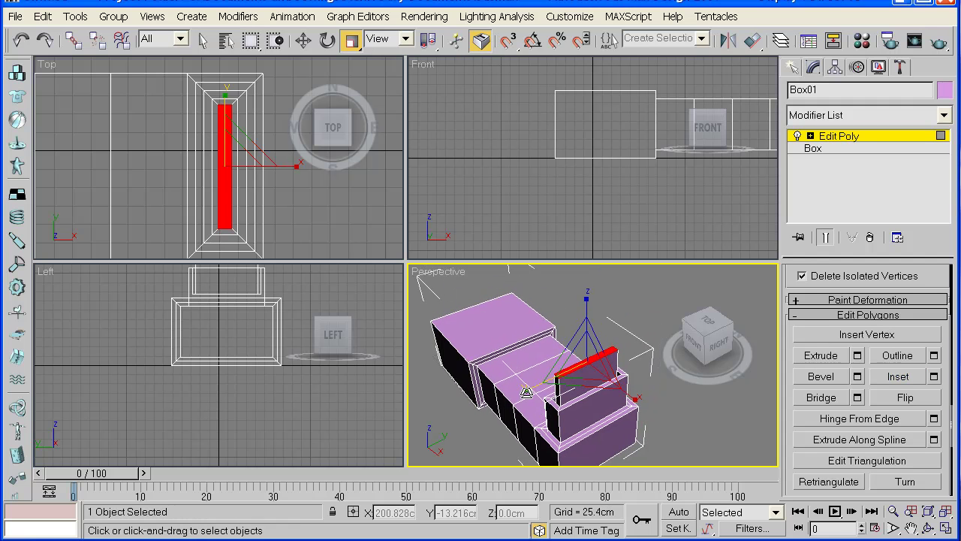
left_click_drag(525, 391, 646, 342)
mouse_move(553, 391)
middle_mouse_down()
mouse_move(551, 369)
mouse_move(547, 401)
middle_mouse_up()
scroll(556, 359, "up", 3)
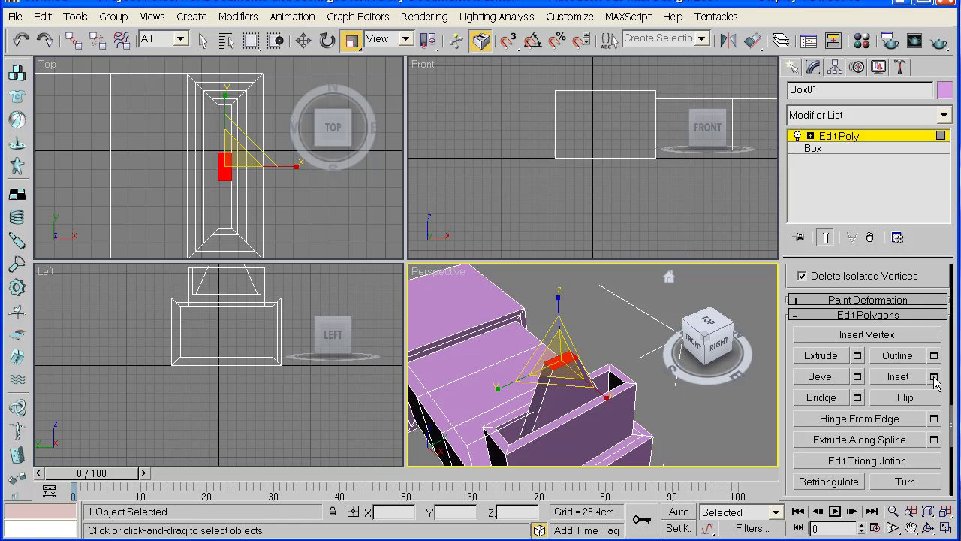
Step: Inset the fin's small top polygon freehand in the Top viewport, leaving a thin rim
left_click(899, 376)
scroll(178, 152, "up", 2)
scroll(179, 153, "up", 2)
left_click_drag(235, 182, 234, 174)
scroll(507, 357, "up", 1)
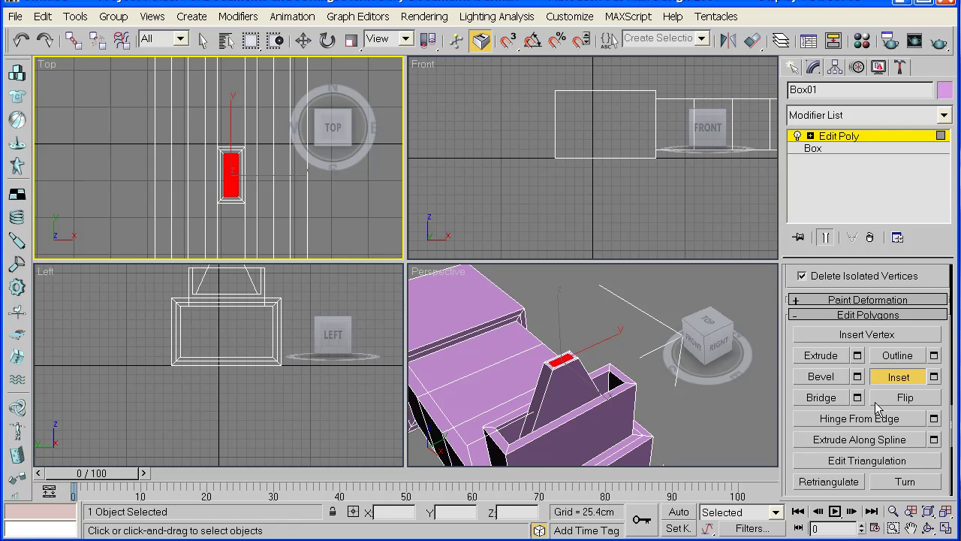
Step: Extrude the fin's inset top polygon inward freehand to hollow out its tip
left_click(831, 356)
middle_click_drag(563, 362, 564, 351)
left_click_drag(565, 351, 566, 410)
scroll(564, 391, "down", 5)
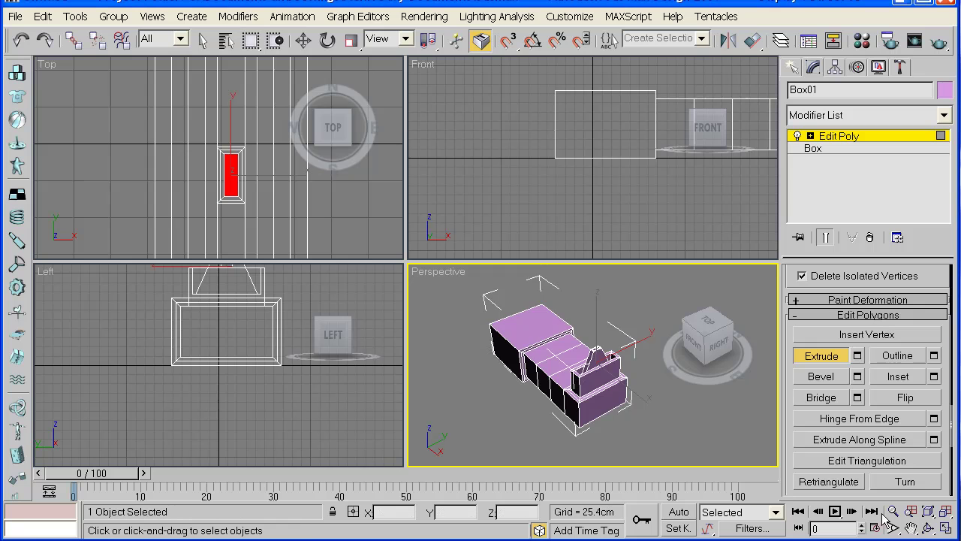
Step: Select the front polygon of the large original block and inset it twice by 17.91 cm
left_click(929, 529)
left_click_drag(585, 368, 621, 334)
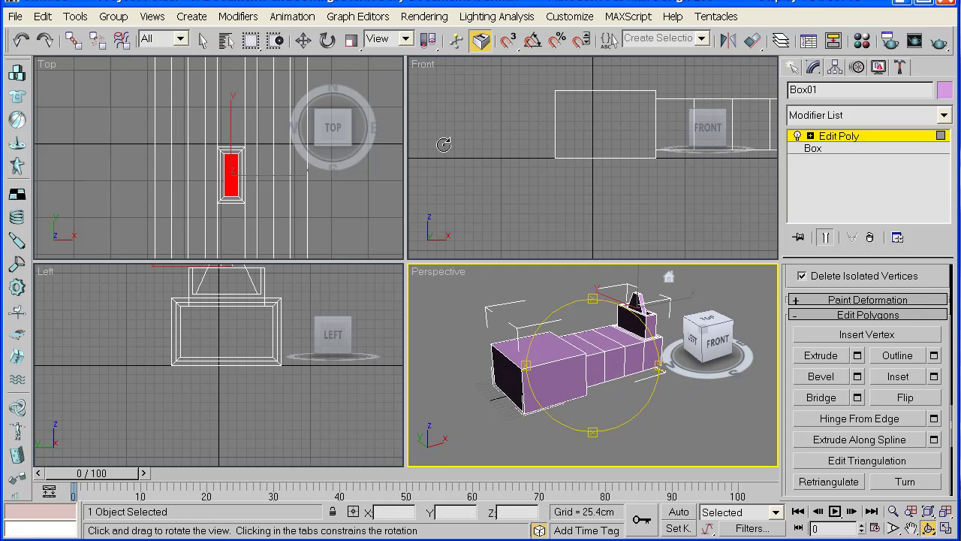
key("w")
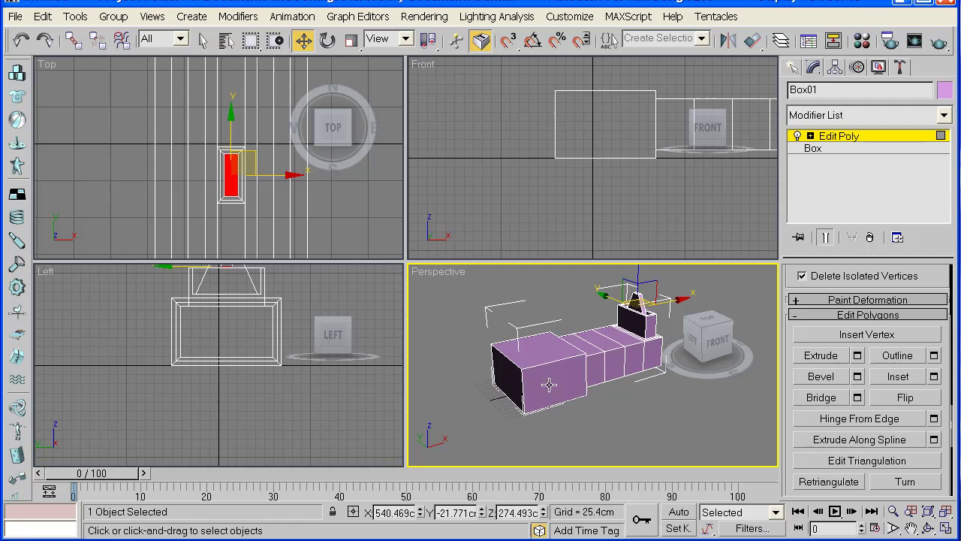
left_click(549, 382)
scroll(607, 388, "up", 8)
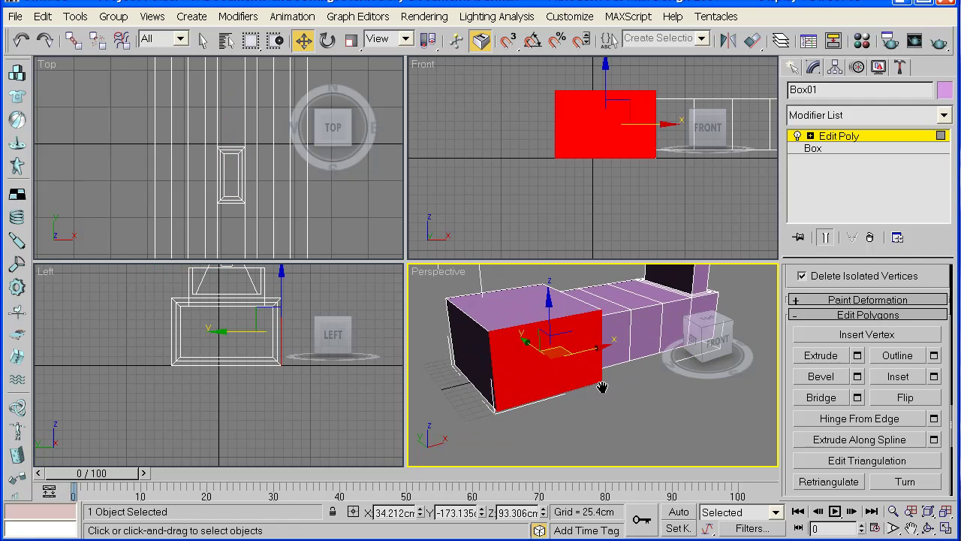
left_click(821, 356)
middle_click_drag(610, 392, 714, 386, "alt")
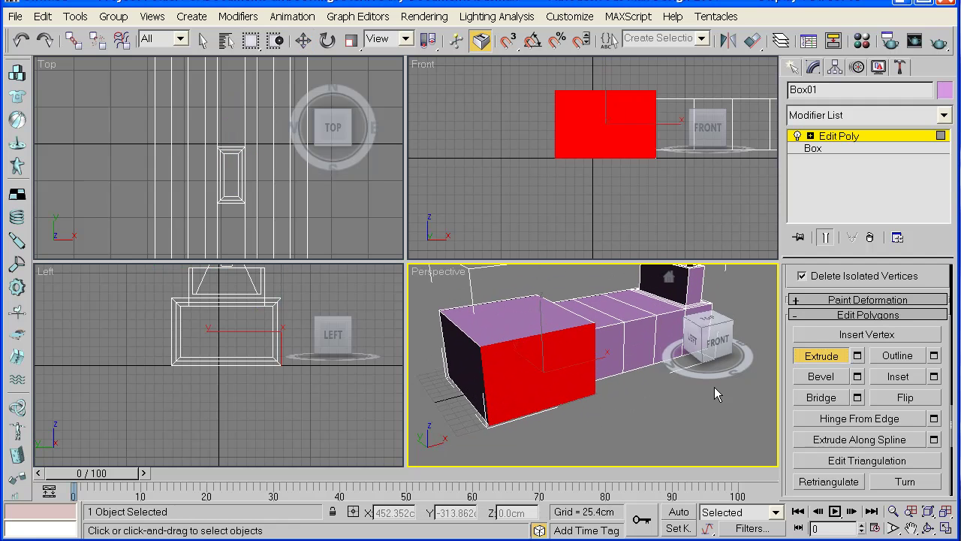
left_click(934, 377)
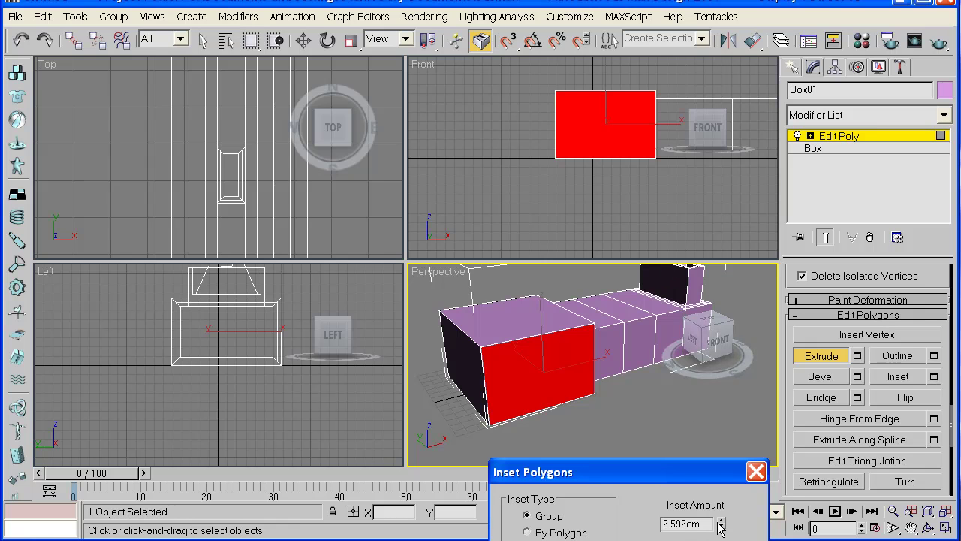
left_click_drag(722, 523, 713, 466)
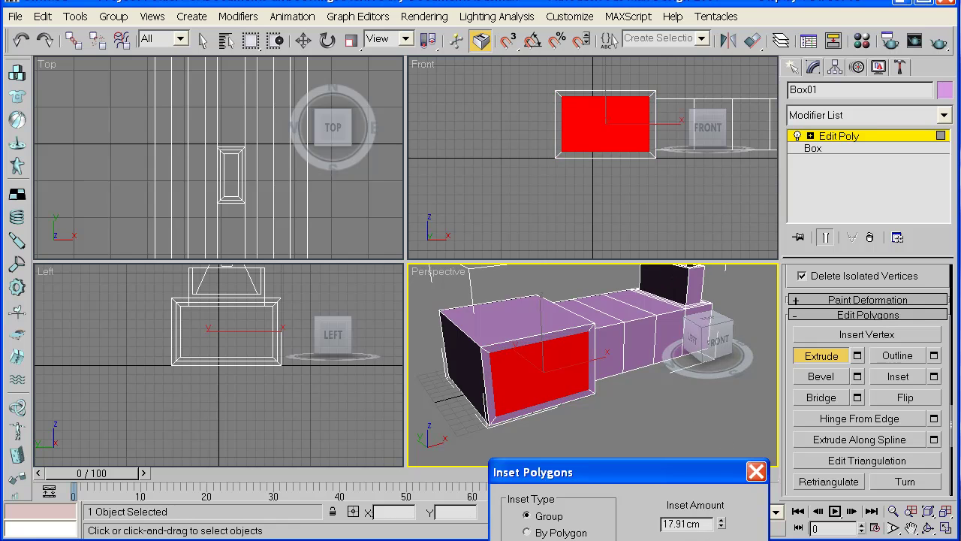
middle_click_drag(721, 398, 705, 348)
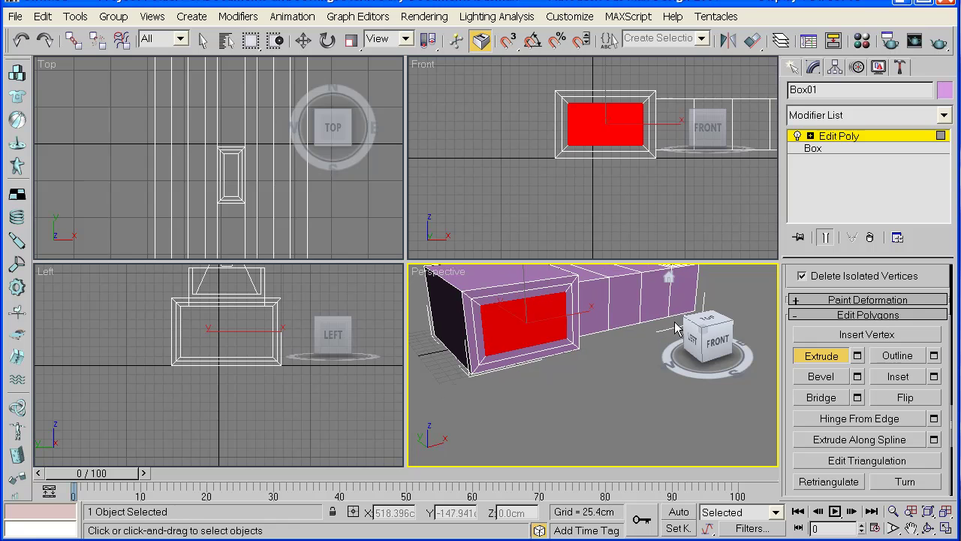
Step: Extrude the block's inset front polygon outward in five successive segments of 108.339 cm each
left_click(858, 355)
left_click_drag(710, 338, 706, 319)
left_click_drag(724, 518, 724, 462)
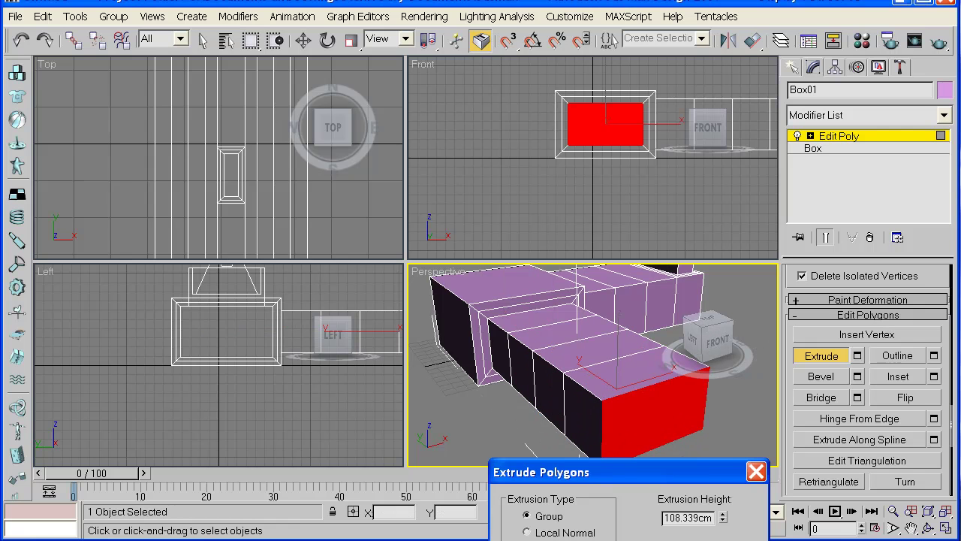
left_click(218, 363)
middle_click_drag(218, 363, 134, 387)
scroll(146, 395, "down", 2)
middle_click_drag(215, 379, 180, 386)
middle_click_drag(574, 342, 507, 348)
scroll(551, 347, "down", 4)
left_click(630, 539)
Step: Maximize the Perspective viewport, select the underside polygon of the new arm's end segment and inset it twice by 17.91 cm
left_click_drag(597, 364, 592, 346)
left_click(945, 510)
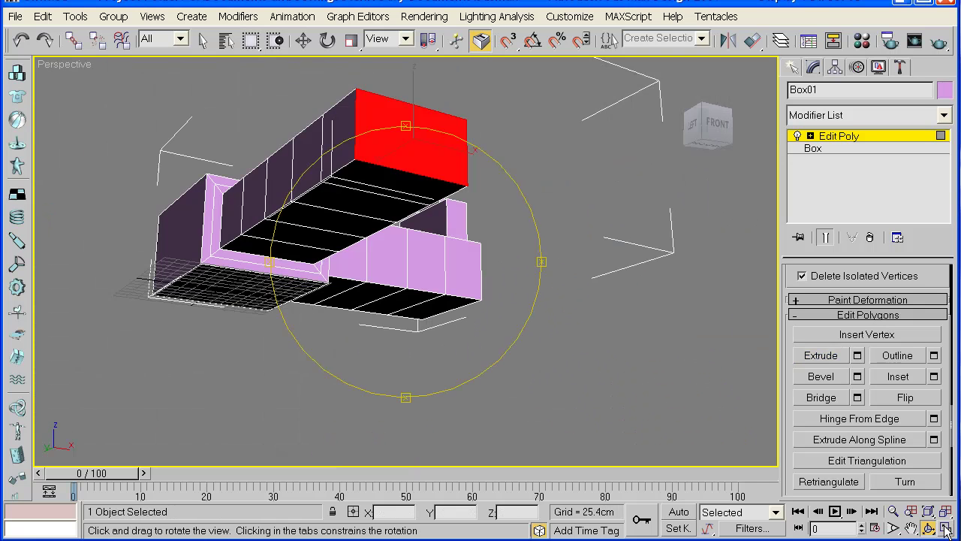
middle_click_drag(404, 222, 409, 248, "alt")
left_click(303, 40)
middle_click_drag(439, 306, 552, 261, "alt")
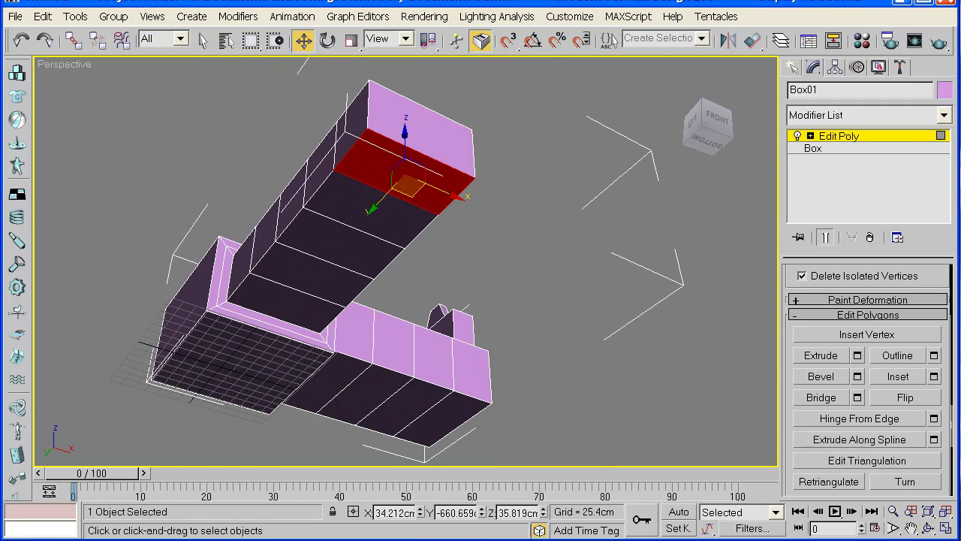
scroll(400, 175, "up", 5)
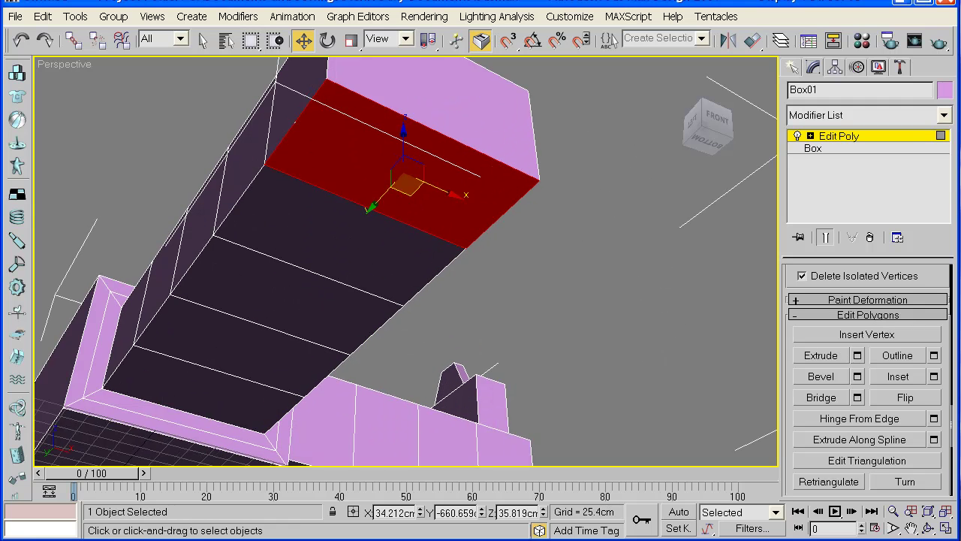
left_click(934, 376)
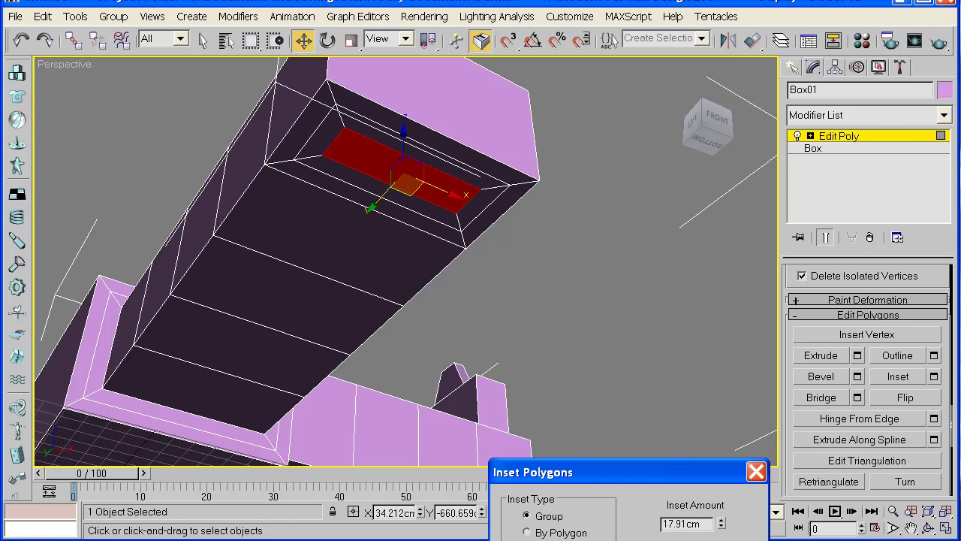
left_click(638, 540)
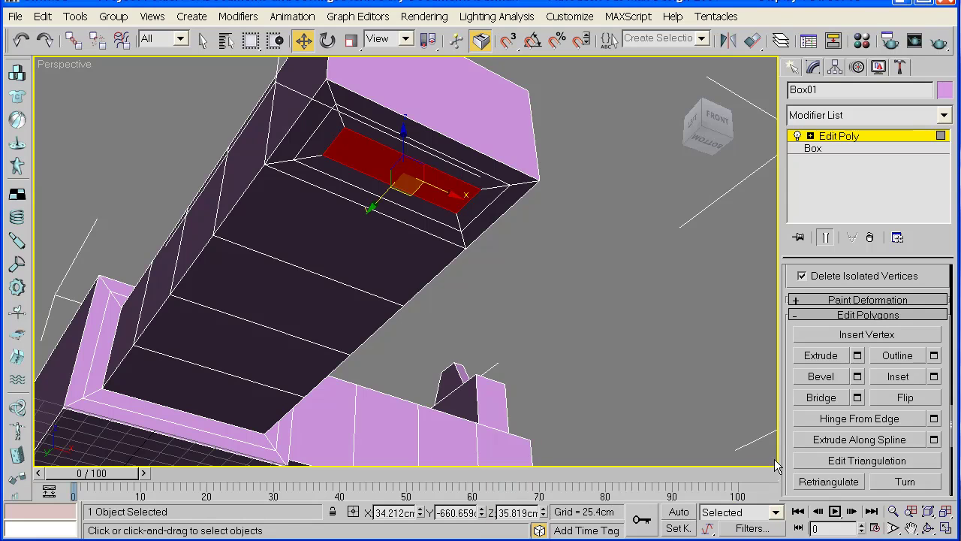
Step: Extrude the inset underside polygon downward by 54.169 cm and scale its end face narrower along the X axis
left_click(858, 355)
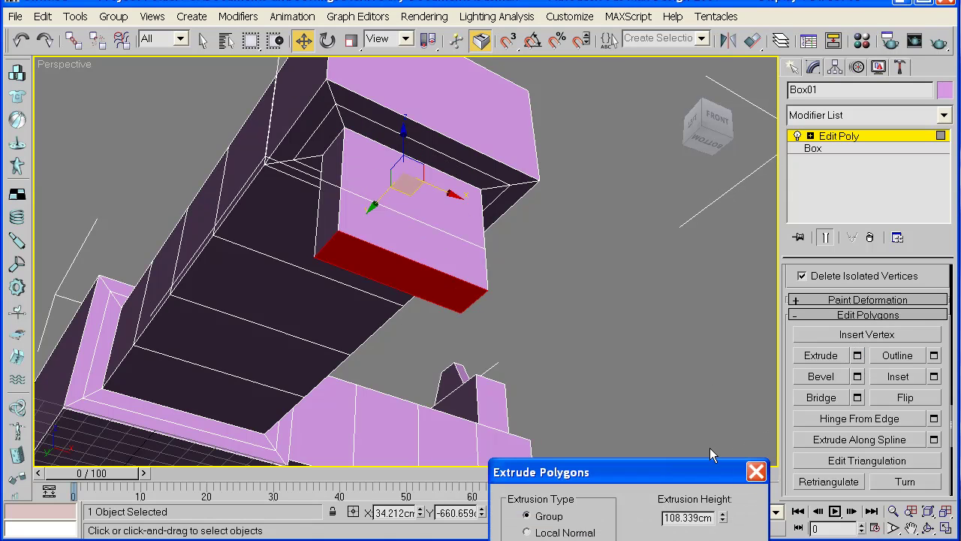
left_click_drag(722, 521, 722, 535)
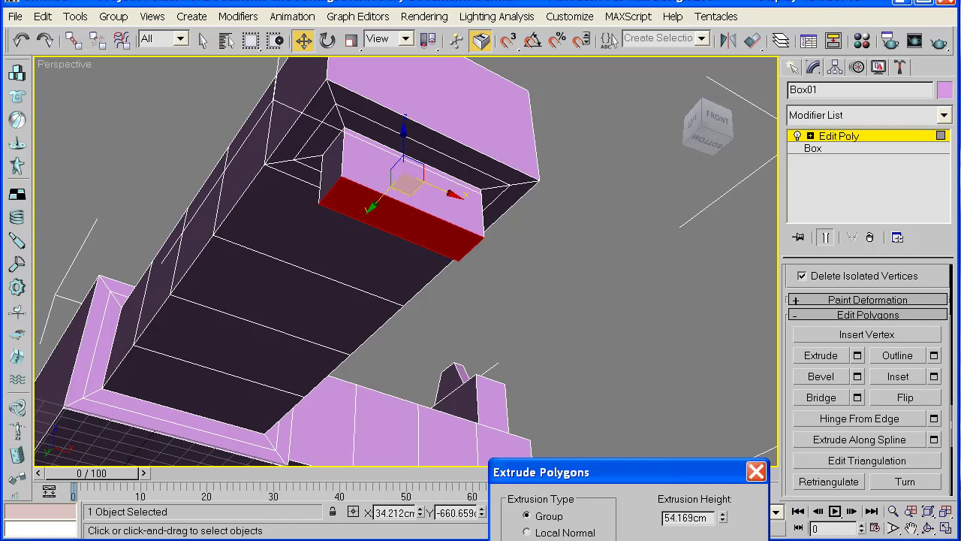
left_click(639, 540)
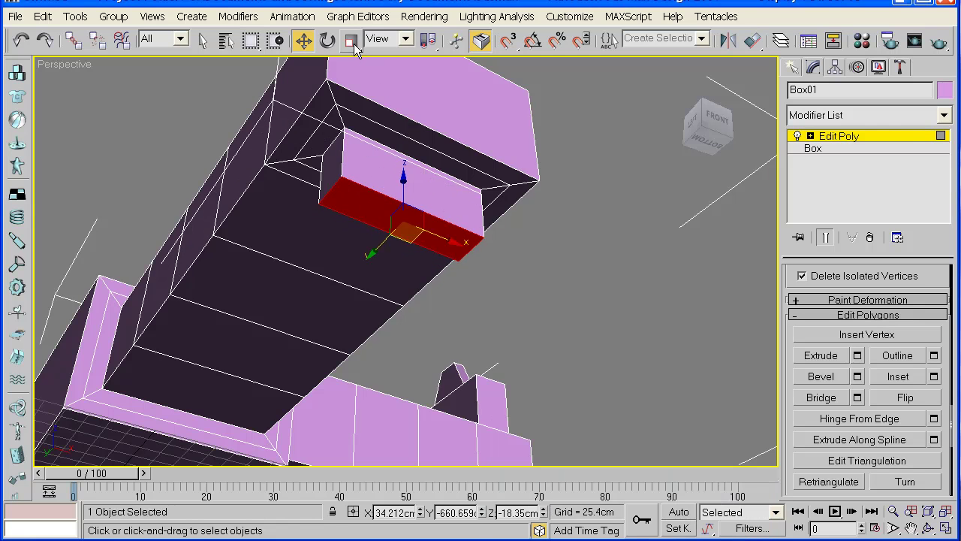
left_click(351, 41)
mouse_move(365, 215)
left_mouse_down()
mouse_move(342, 201)
mouse_move(361, 214)
left_mouse_up()
middle_click_drag(422, 174, 433, 214)
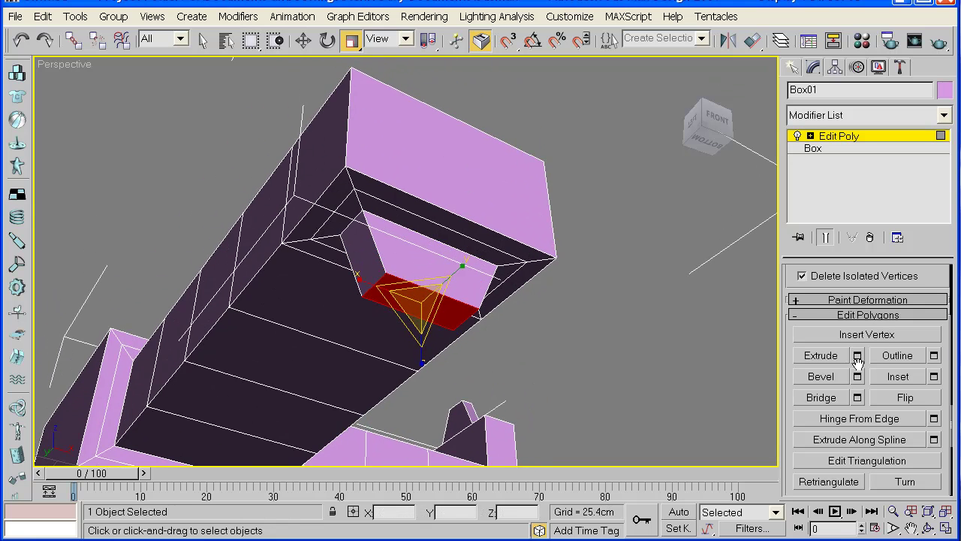
Step: Inset the tapered block's bottom polygon by 9.492 cm and extrude it inward to form a recess
left_click(921, 379)
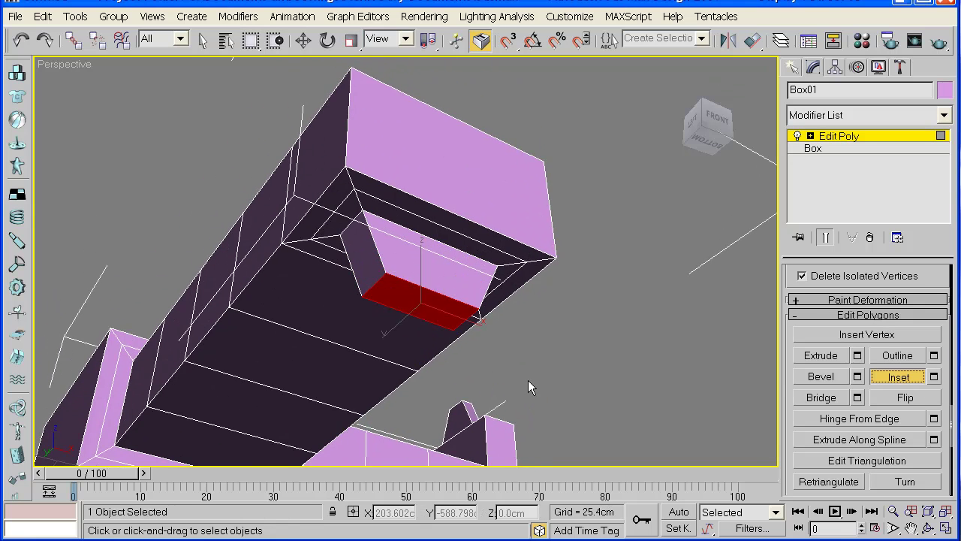
left_click(934, 377)
mouse_move(723, 523)
left_mouse_down()
mouse_move(723, 511)
mouse_move(724, 531)
left_mouse_up()
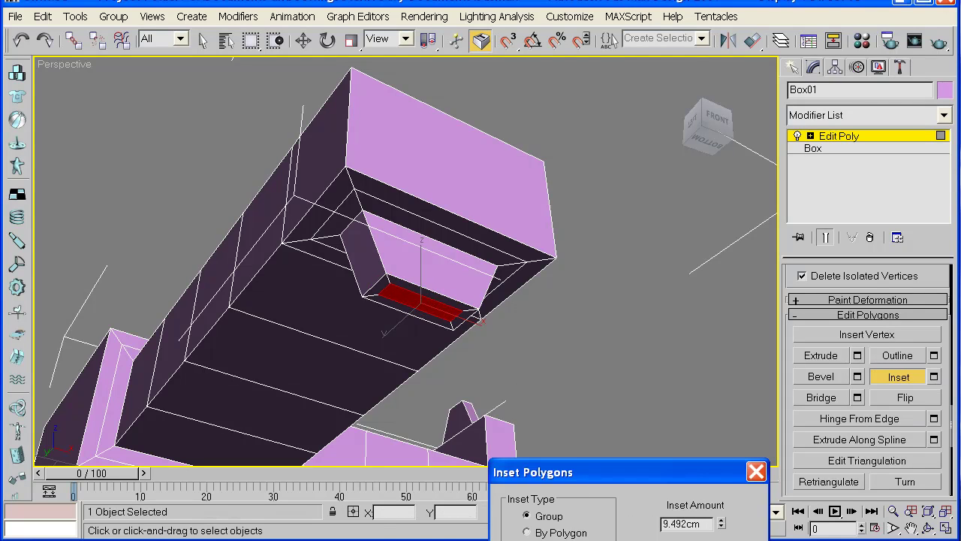
left_click(661, 539)
left_click(857, 356)
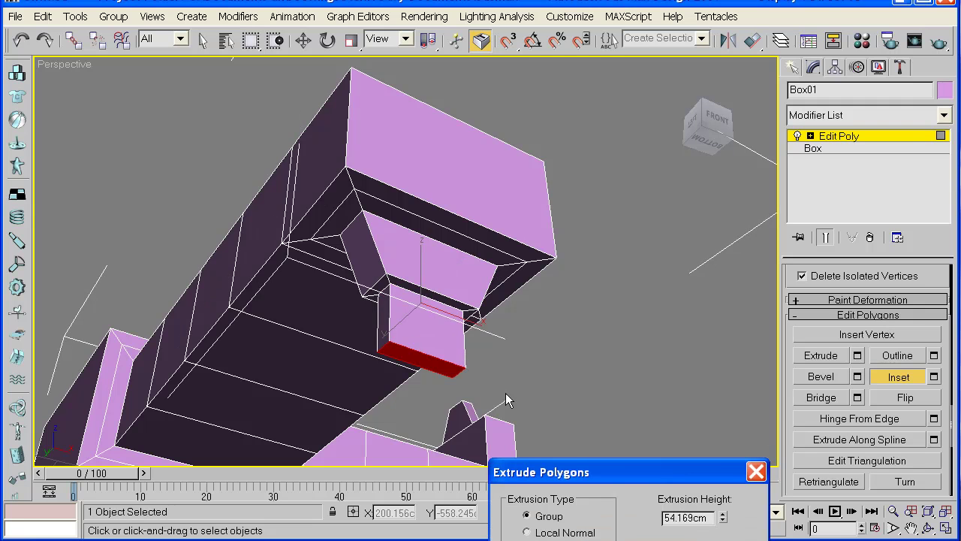
left_click_drag(725, 516, 724, 535)
key("Return")
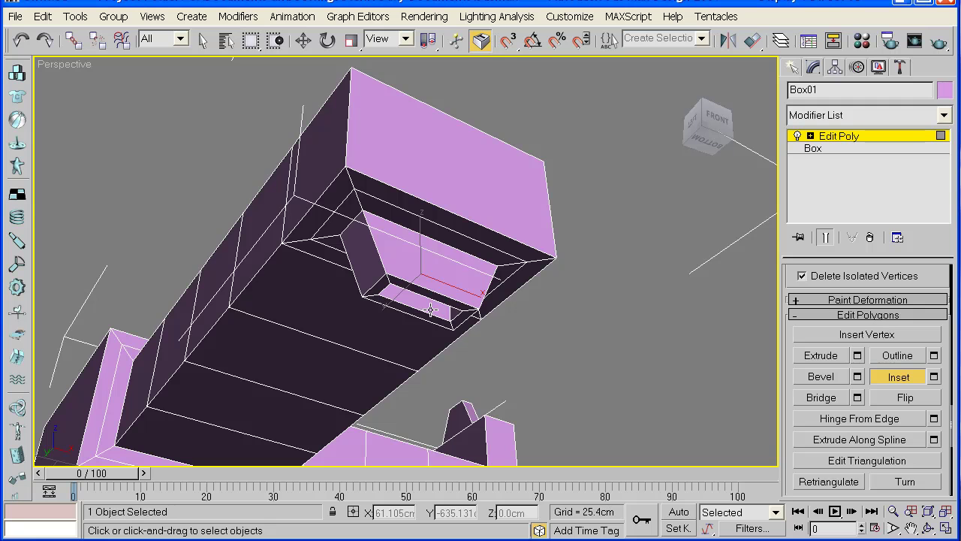
Step: Examine the whole two-armed model from below, from the side and from above
scroll(527, 316, "down", 5)
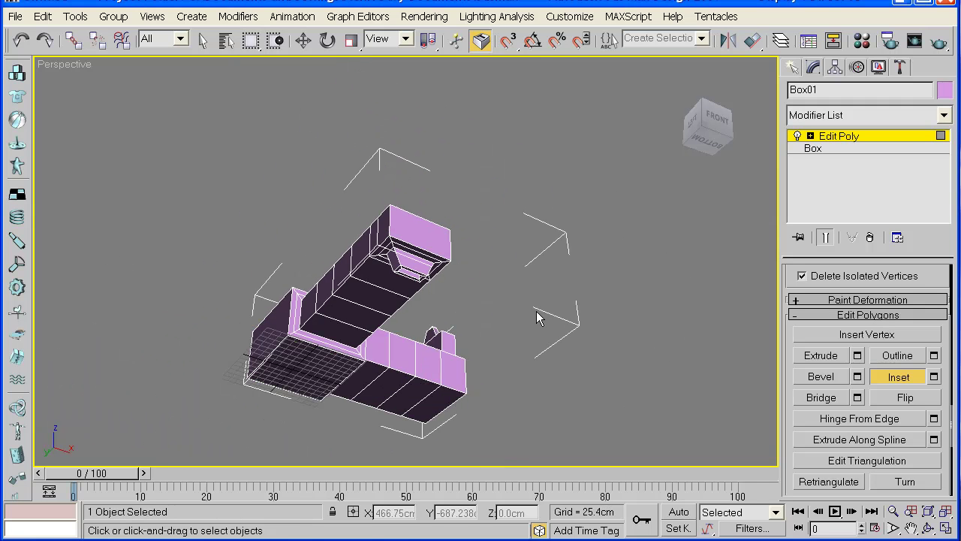
left_click(929, 528)
left_click_drag(361, 301, 418, 283)
middle_click_drag(418, 284, 403, 333)
left_click_drag(404, 333, 377, 282)
middle_click_drag(400, 325, 431, 254)
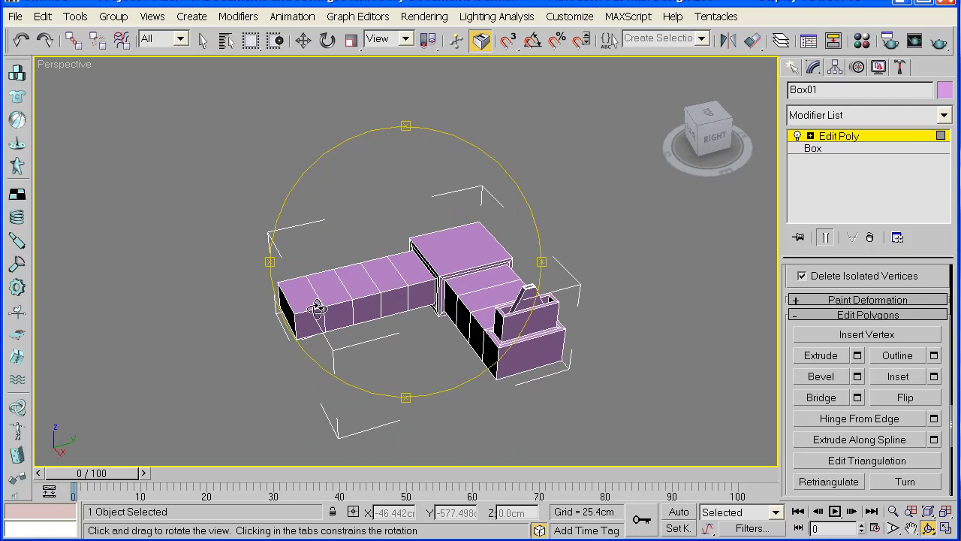
mouse_move(348, 307)
left_mouse_down()
mouse_move(395, 247)
mouse_move(351, 308)
left_mouse_up()
left_click_drag(318, 281, 376, 256)
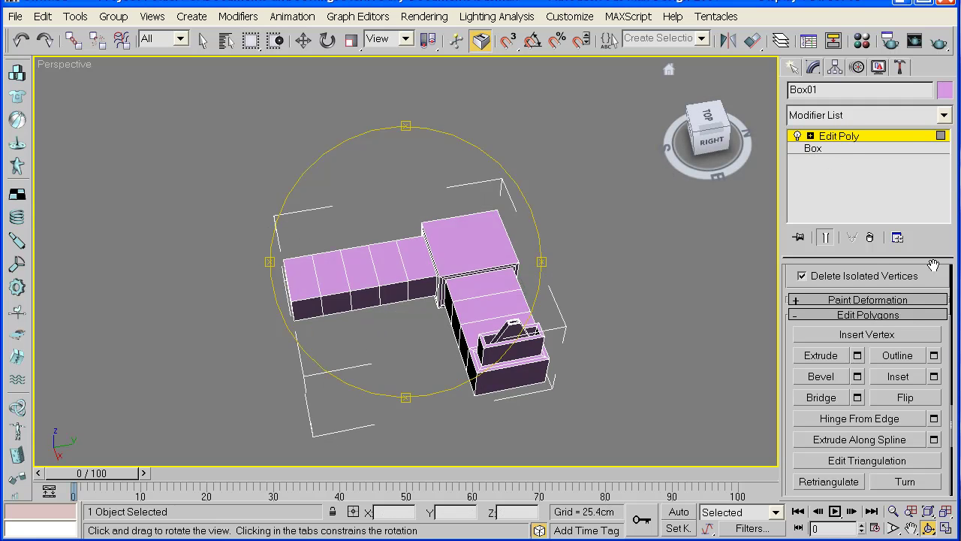
Step: Switch the Edit Poly selection to the Vertex level and restore the four-viewport layout
scroll(944, 301, "up", 5)
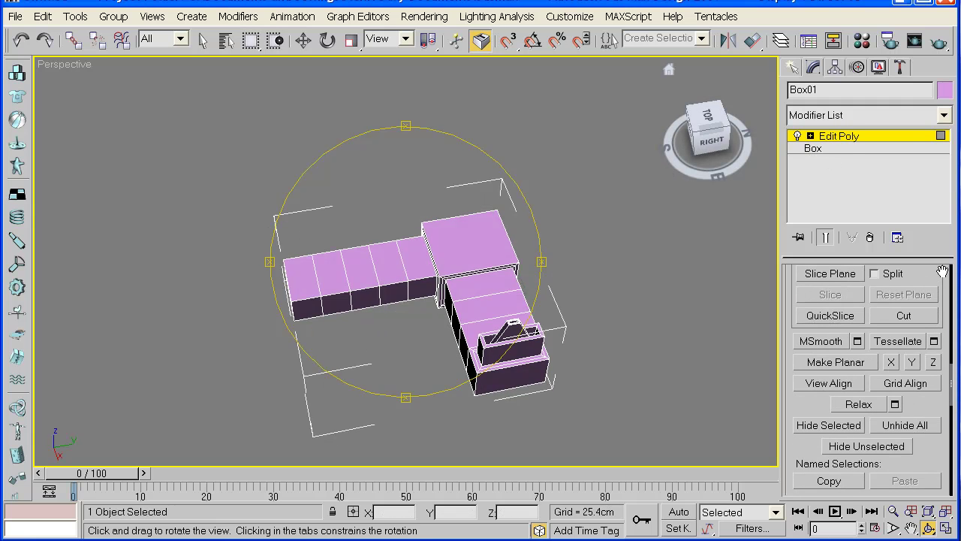
scroll(941, 271, "up", 5)
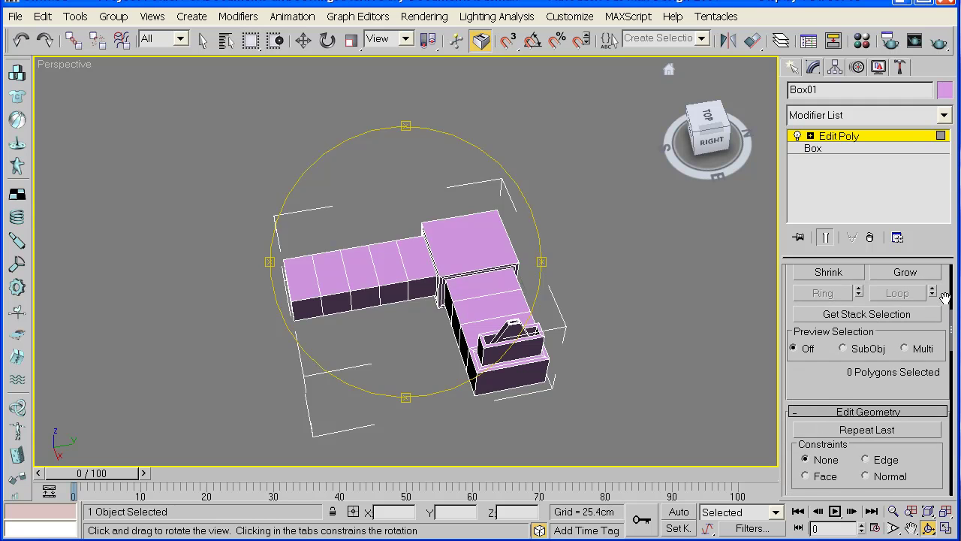
scroll(945, 315, "up", 5)
left_click(819, 384)
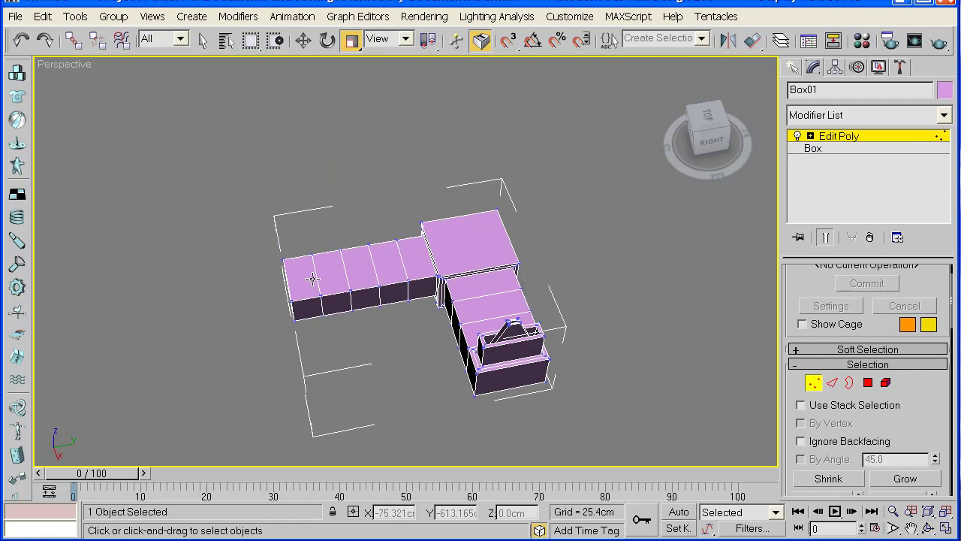
middle_click_drag(308, 278, 366, 246)
left_click(946, 530)
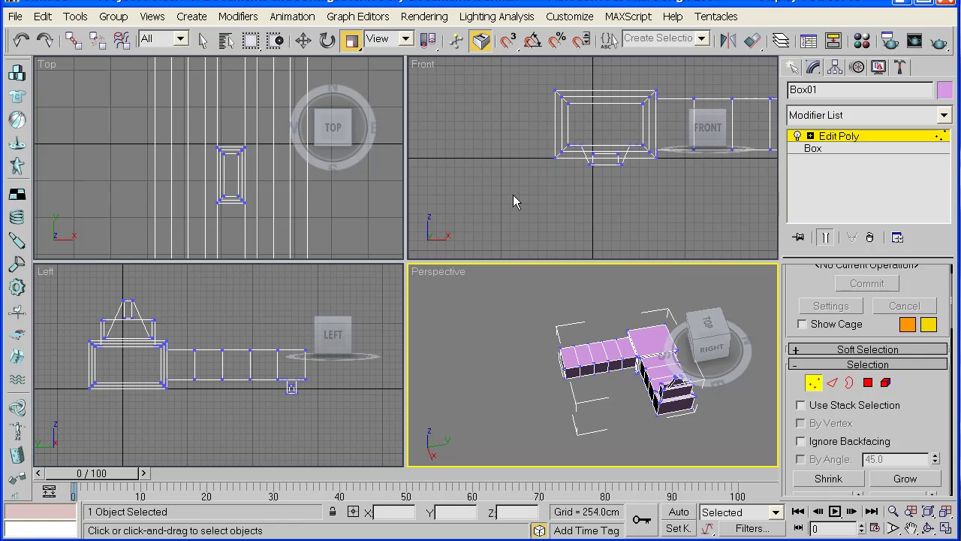
Step: Select the vertices at the long arm's end, including its small underside block, and move them outward to lengthen the last segment
left_click(522, 177)
left_click(141, 176)
scroll(136, 174, "down", 3)
middle_click_drag(134, 173, 148, 141)
scroll(195, 171, "down", 2)
middle_click_drag(180, 384, 171, 404)
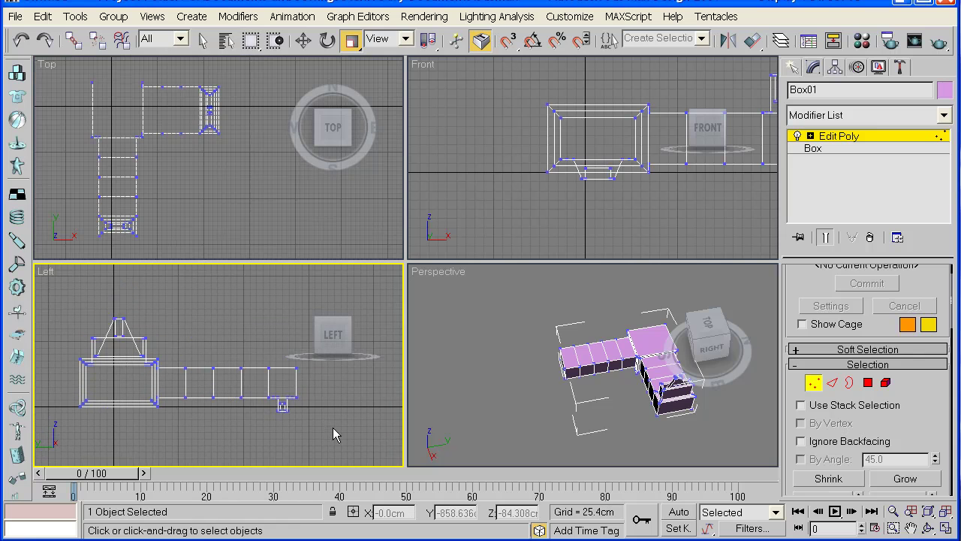
left_click_drag(334, 427, 265, 355)
middle_click_drag(243, 375, 171, 379)
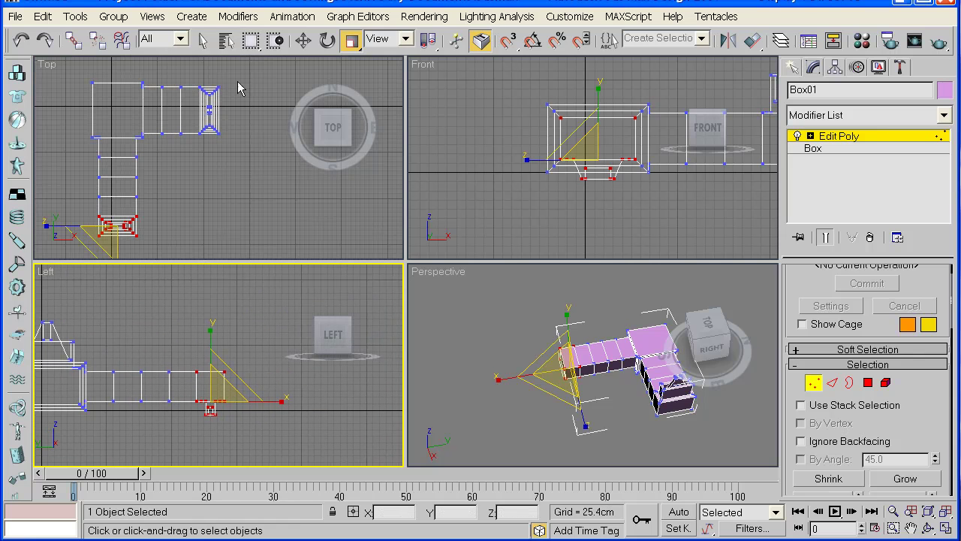
left_click(303, 40)
left_click_drag(268, 400, 312, 402)
middle_click_drag(257, 399, 301, 393)
middle_click(572, 409)
left_click(945, 530)
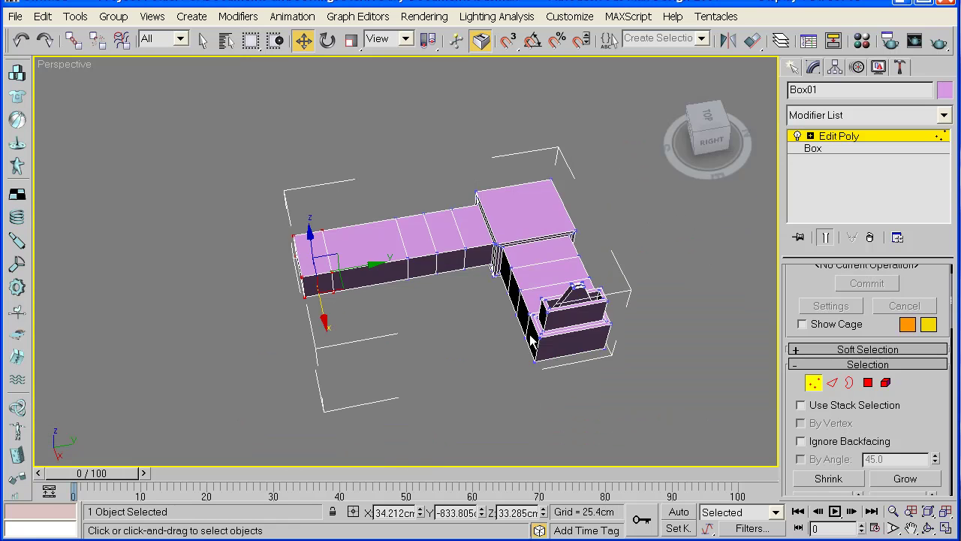
Step: Select the central block's top polygon and inset it in repeated 16.231 cm steps
middle_click_drag(436, 285, 464, 270, "alt")
key("4")
left_click(501, 220)
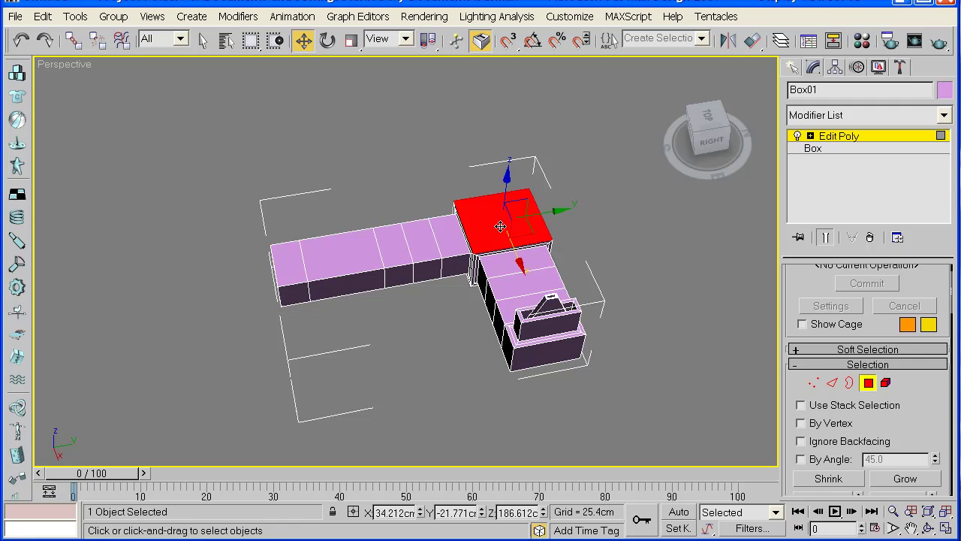
scroll(638, 240, "up", 4)
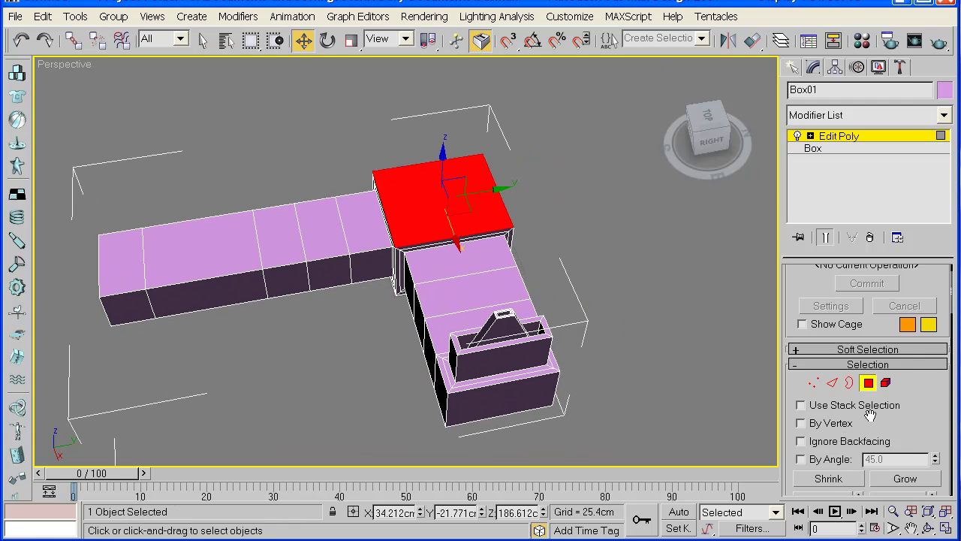
left_click(921, 408)
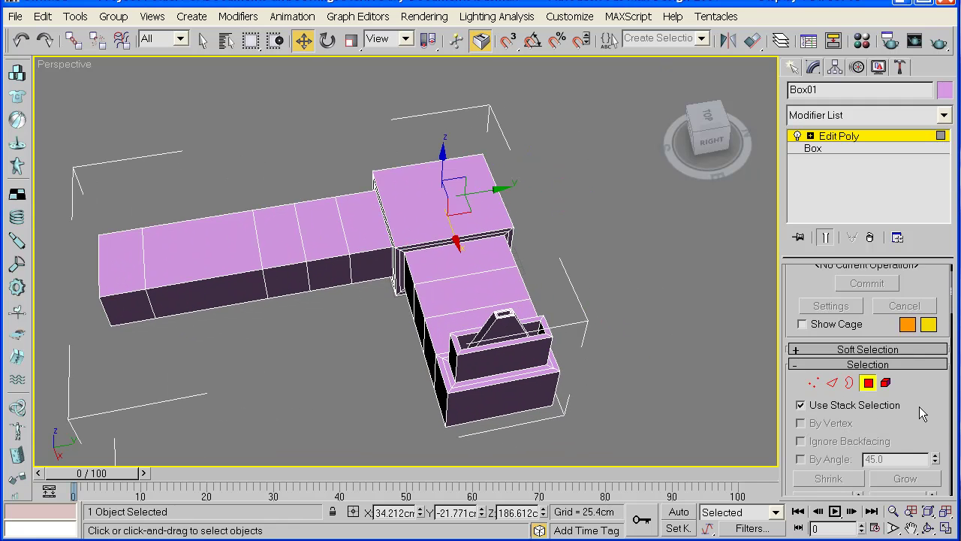
left_click(863, 406)
left_click_drag(943, 410, 903, 87)
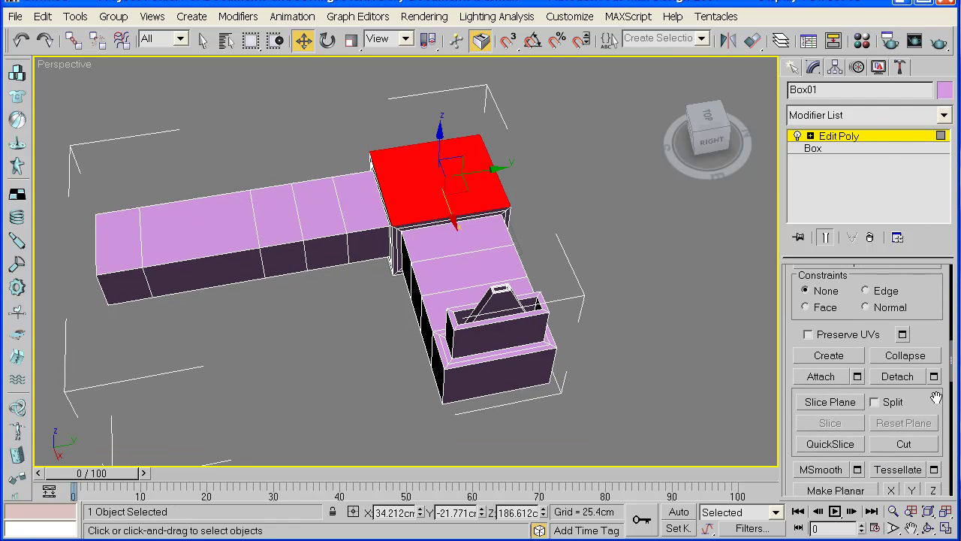
left_click_drag(936, 398, 924, 98)
left_click(934, 431)
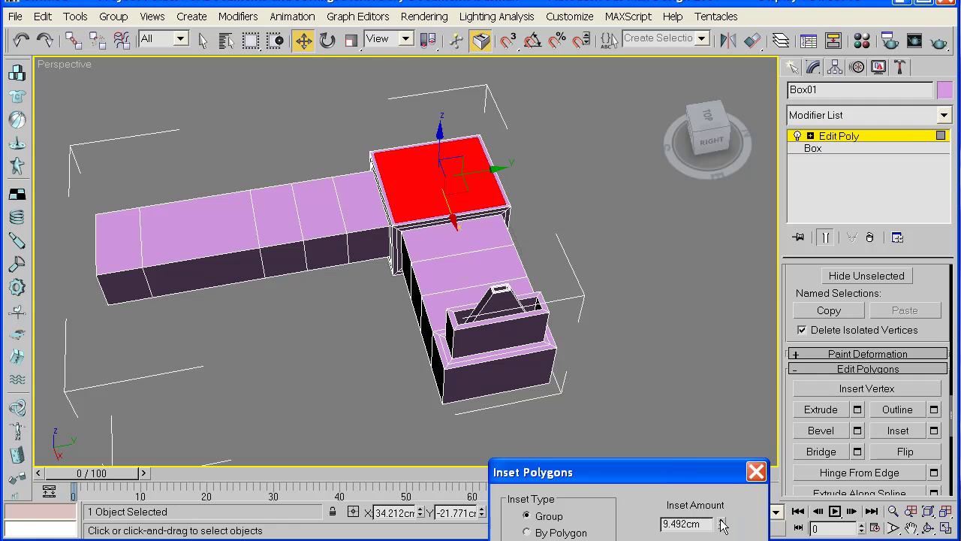
left_click_drag(721, 522, 736, 470)
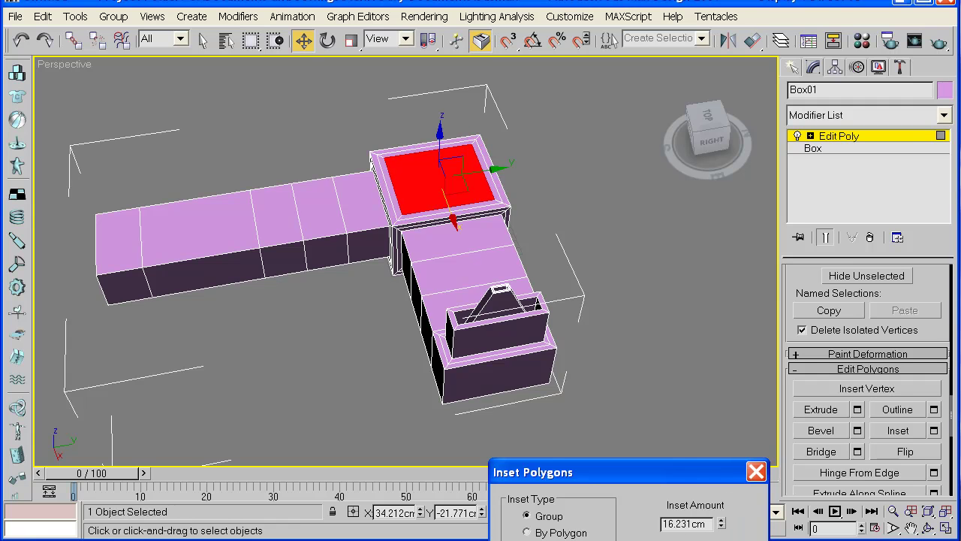
left_click(646, 540)
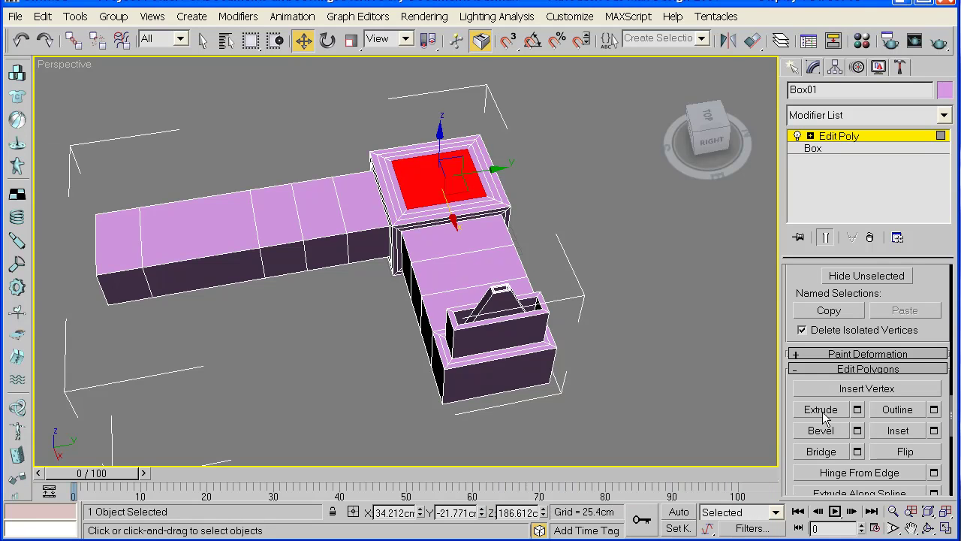
Step: Extrude the central block's inset top polygon upward in three stages of 42.902 cm
left_click(858, 410)
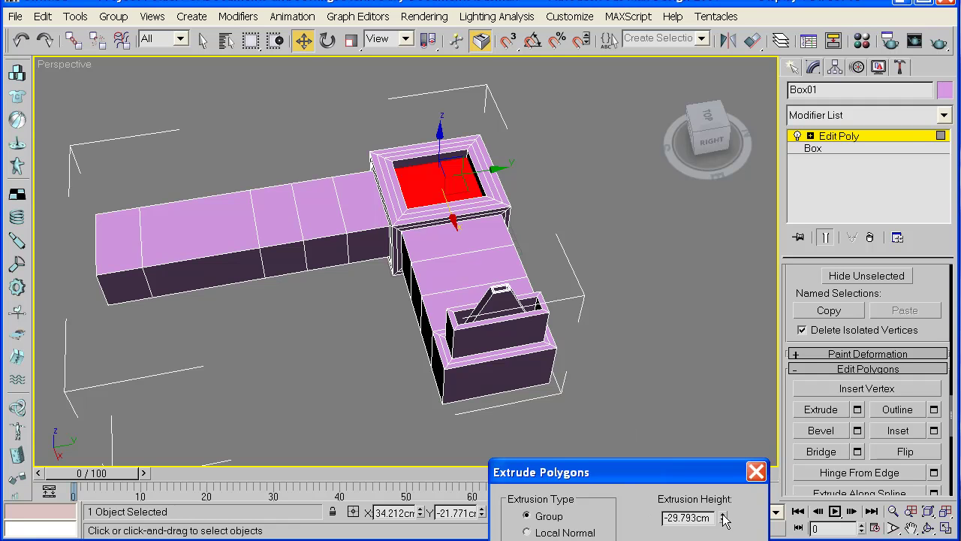
left_click_drag(725, 520, 723, 330)
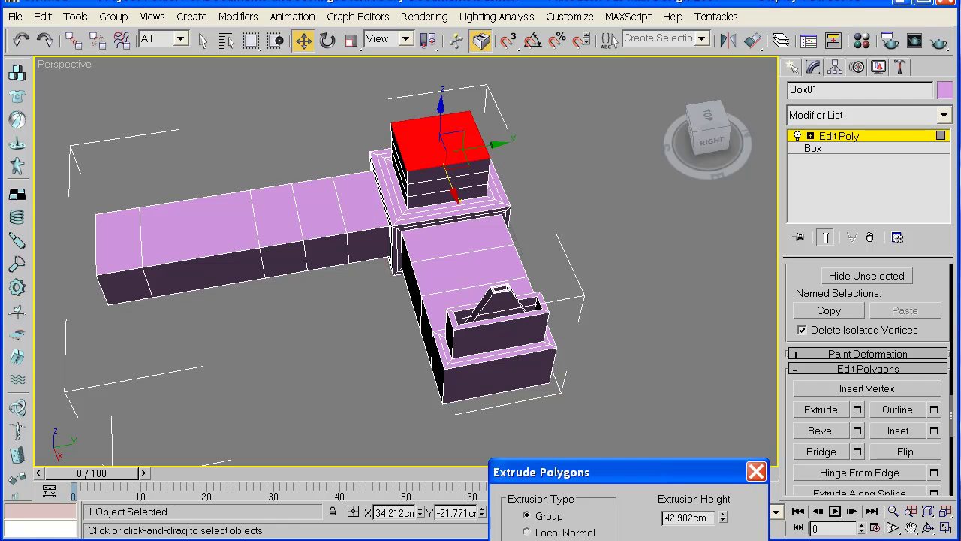
middle_click_drag(550, 225, 549, 338)
scroll(564, 299, "up", 3)
Step: Inset the raised block's top polygon and extrude it inward by -131.28 cm to hollow out the block
left_click(934, 430)
key("Return")
left_click(856, 410)
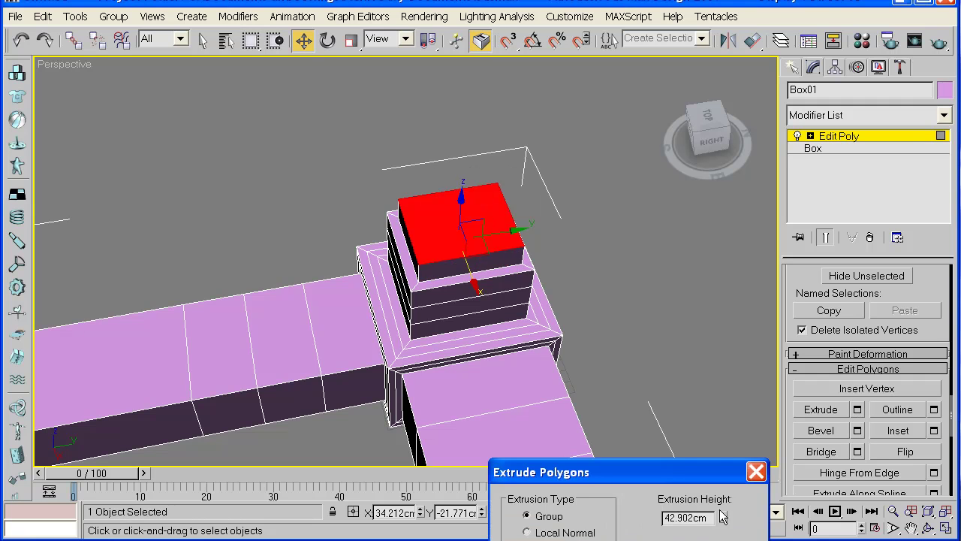
mouse_move(724, 518)
left_mouse_down()
mouse_move(724, 496)
mouse_move(723, 534)
left_mouse_up()
key("Return")
Step: Clear the polygon selection and examine the hollowed central block and the tapered piece on the short arm from above
scroll(533, 326, "down", 4)
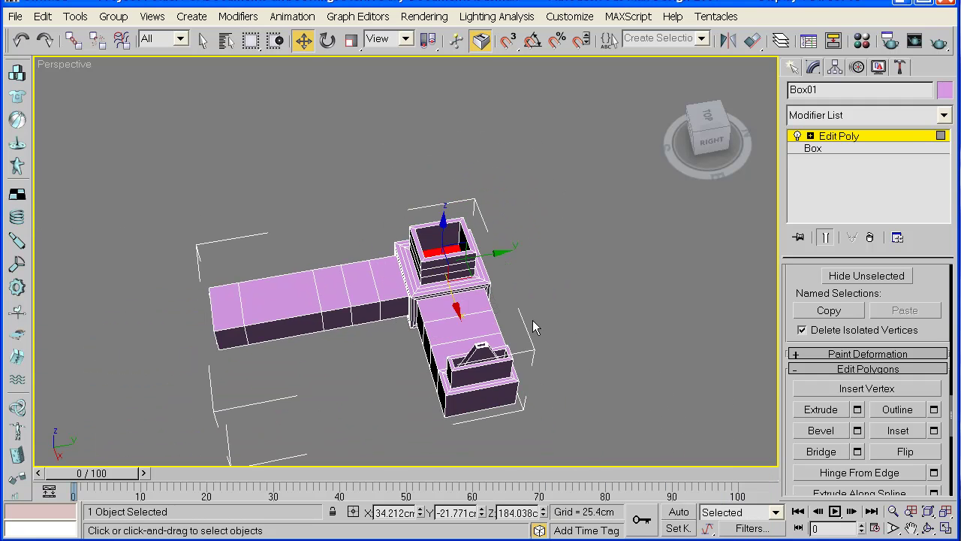
left_click(929, 528)
left_click_drag(528, 365, 465, 321)
scroll(469, 294, "up", 3)
middle_click_drag(471, 292, 381, 207)
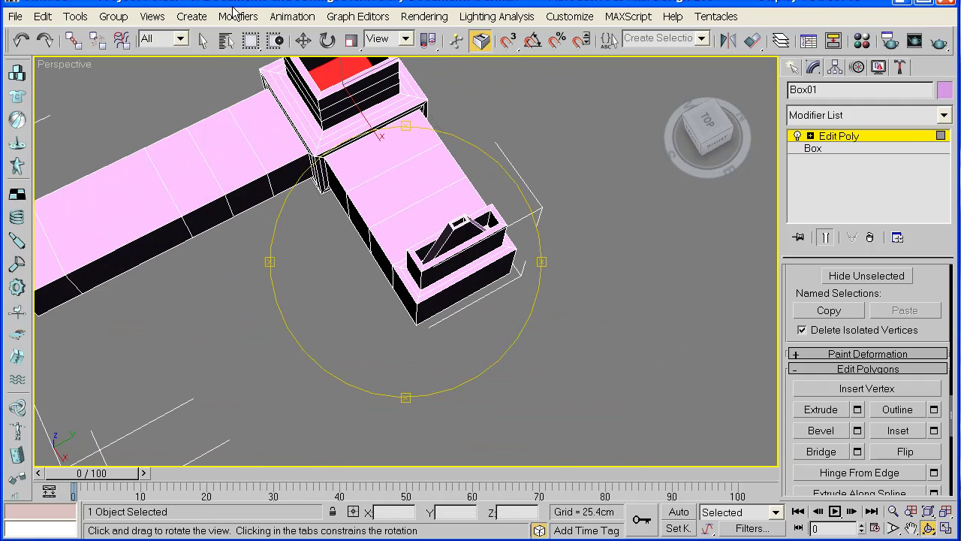
left_click(303, 40)
left_click(657, 272)
left_click(464, 239)
middle_click_drag(460, 229, 493, 290)
left_click(643, 291)
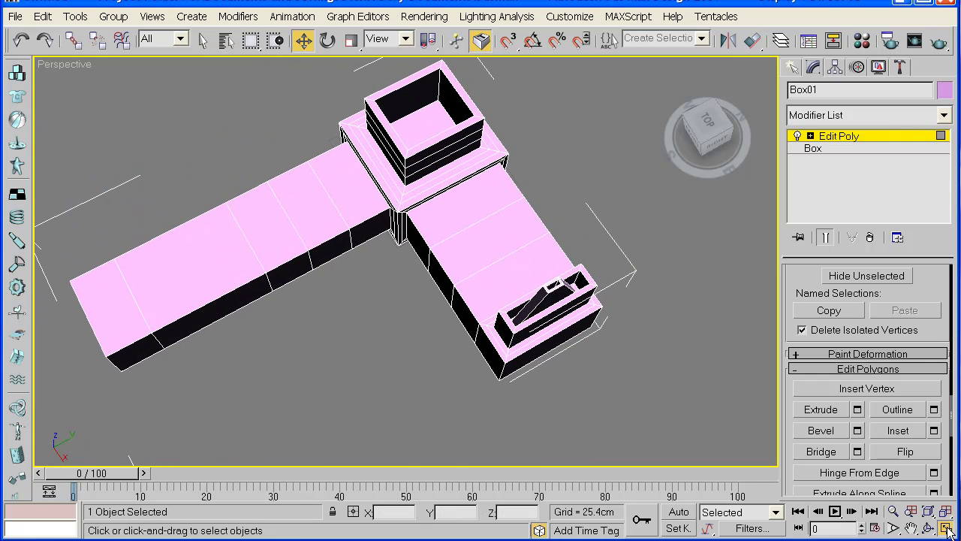
Step: Select the small recessed polygon at the tip of the short arm's tapered piece and inset it slightly
key("alt+w")
middle_click_drag(336, 231, 230, 133)
scroll(214, 150, "up", 3)
scroll(208, 160, "up", 4)
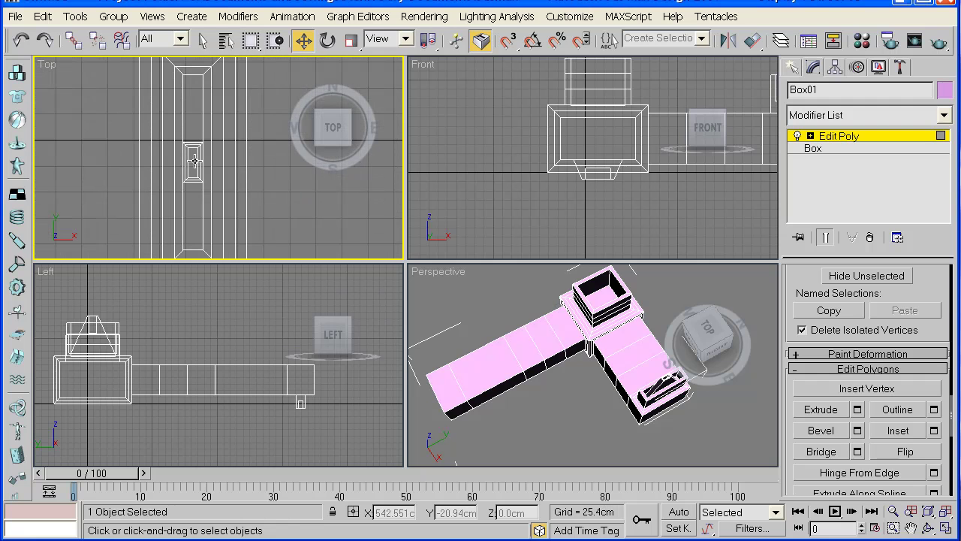
left_click(191, 161)
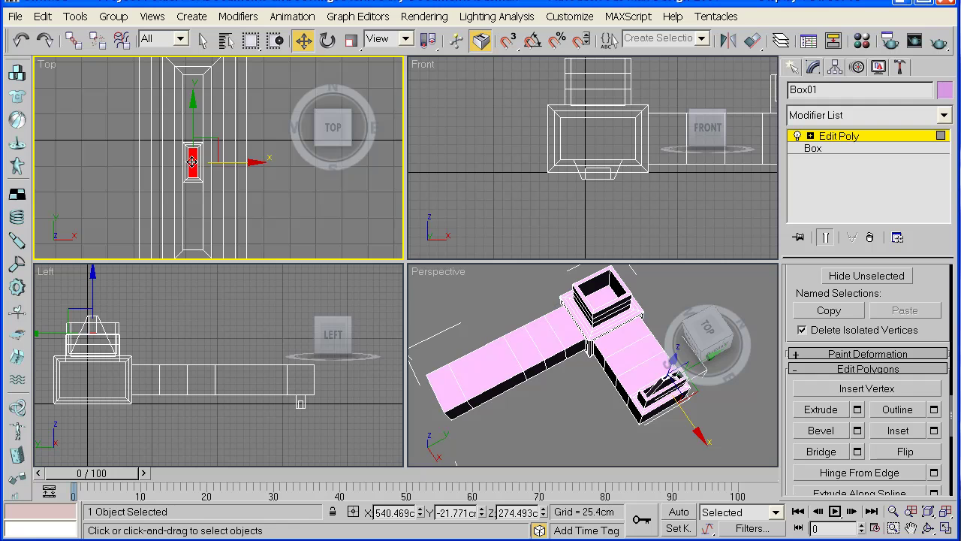
middle_click_drag(640, 357, 600, 353)
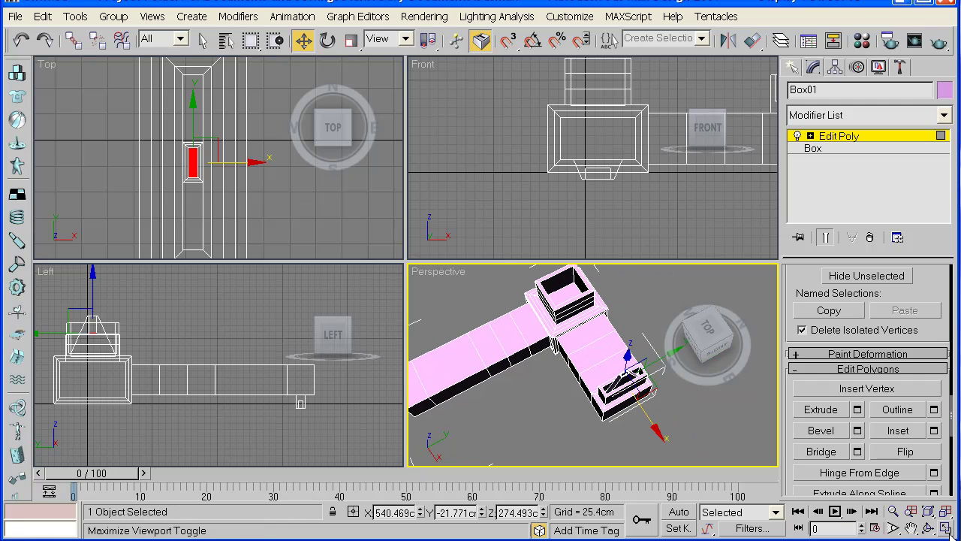
left_click(913, 431)
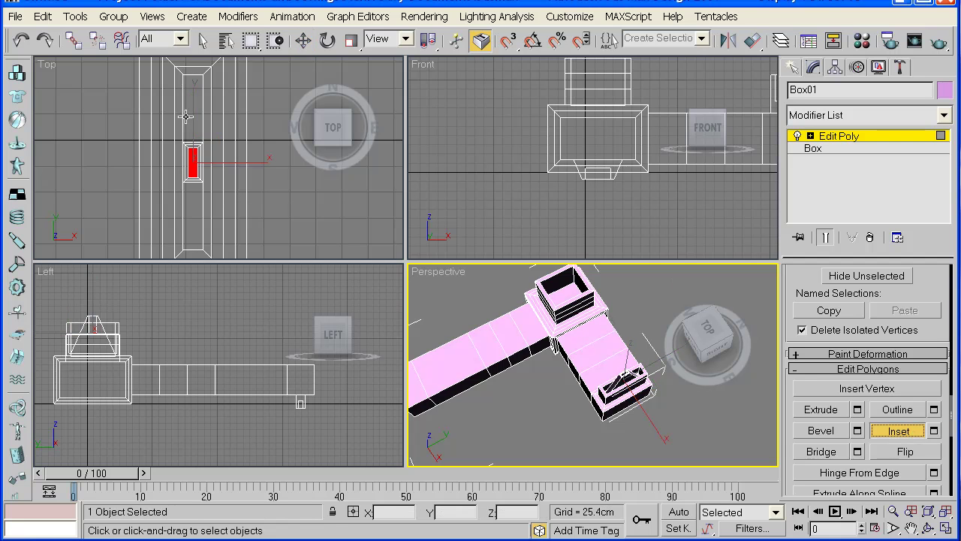
scroll(186, 117, "up", 4)
left_click_drag(165, 164, 165, 160)
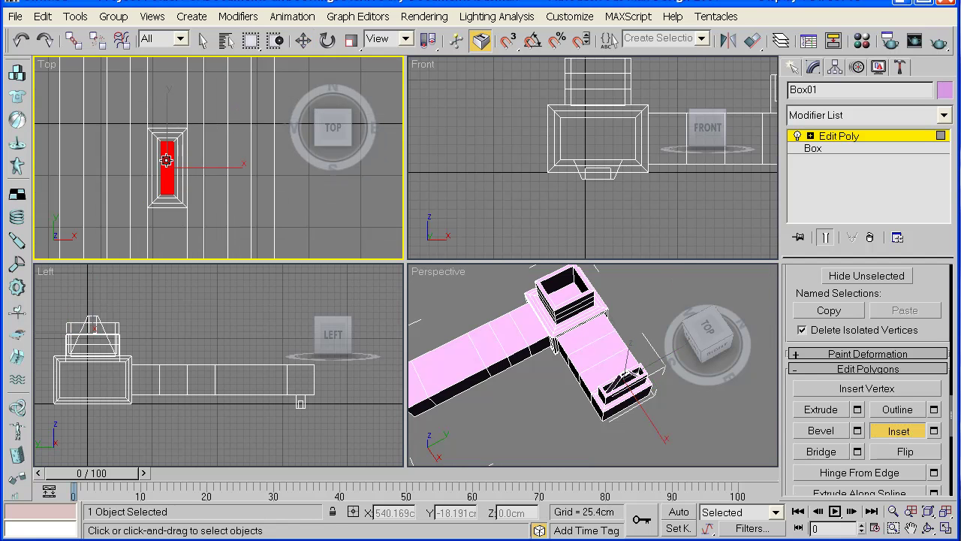
Step: Extrude the inset polygon at the tapered piece's tip upward in two stages of 114.214 cm to form a post
middle_click(639, 414)
left_click(946, 530)
left_click(929, 528)
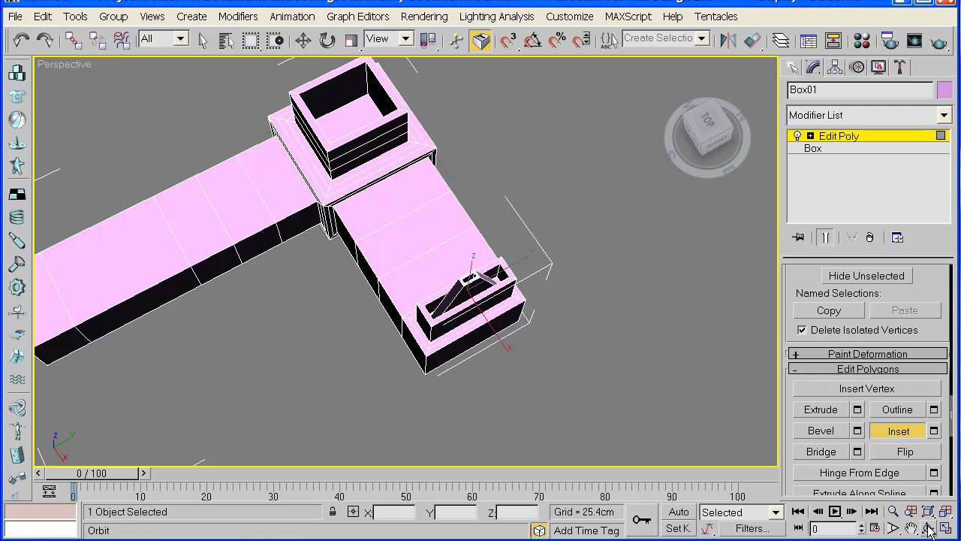
left_click_drag(395, 240, 410, 184)
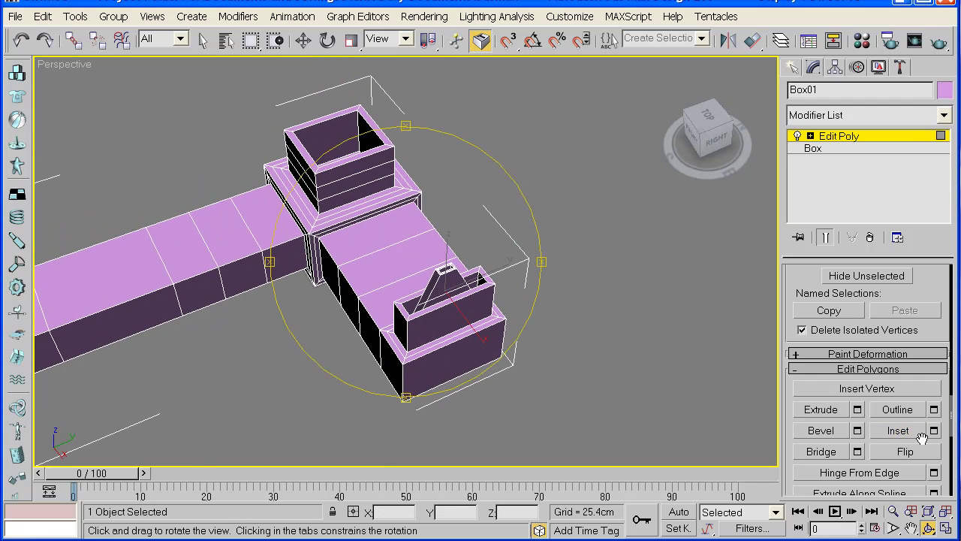
left_click(857, 410)
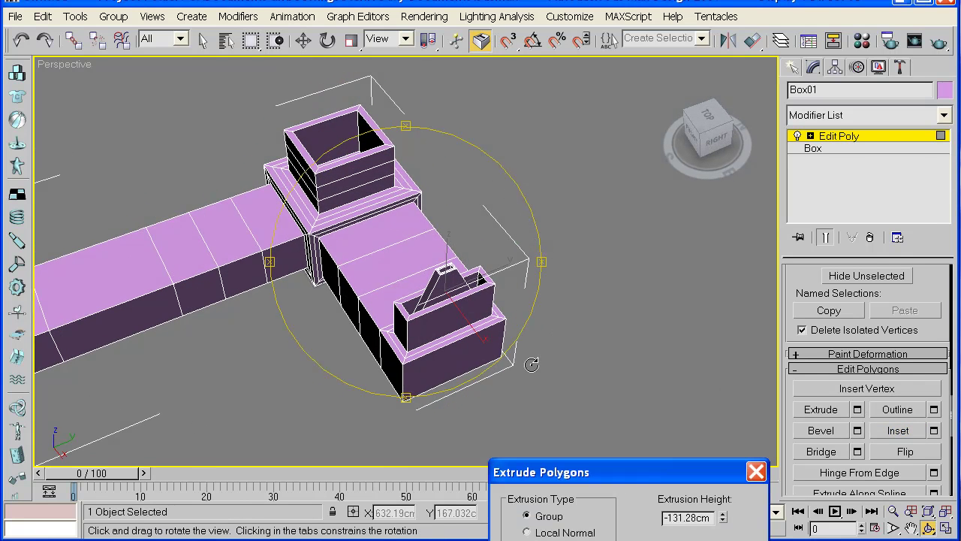
left_click_drag(723, 526, 709, 377)
left_click(542, 540)
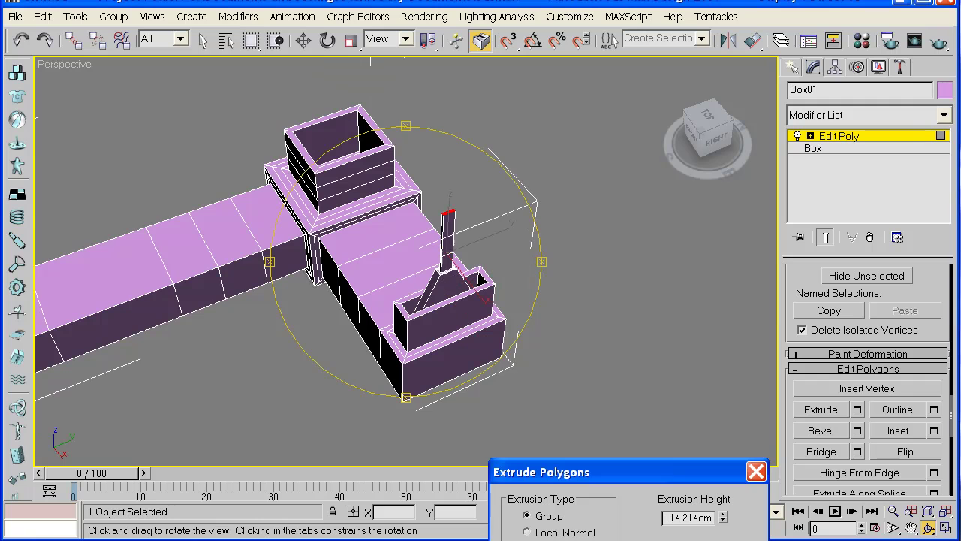
left_click(629, 540)
Step: Move the post's top polygon down along the Z axis to a height of about 413.8 cm
scroll(438, 187, "up", 3)
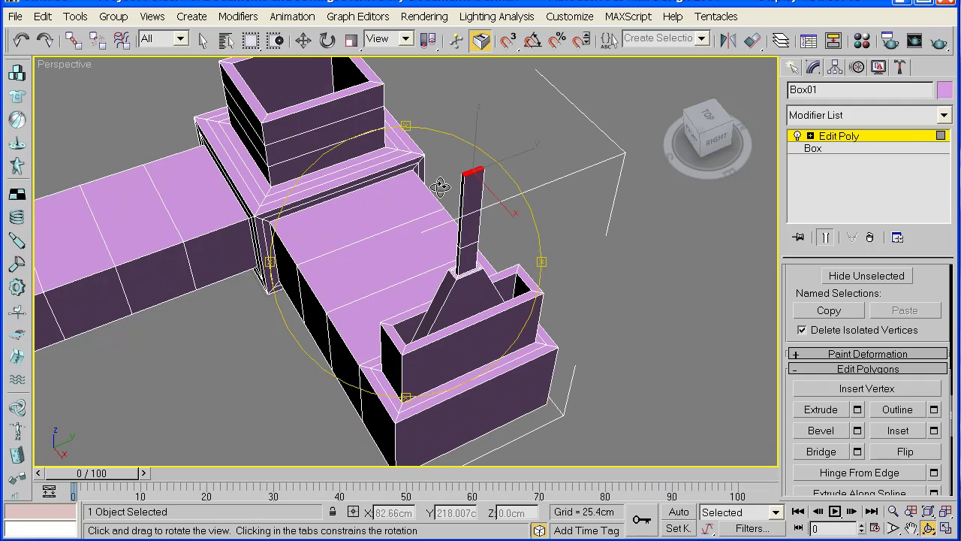
left_click_drag(447, 191, 374, 144)
key("w")
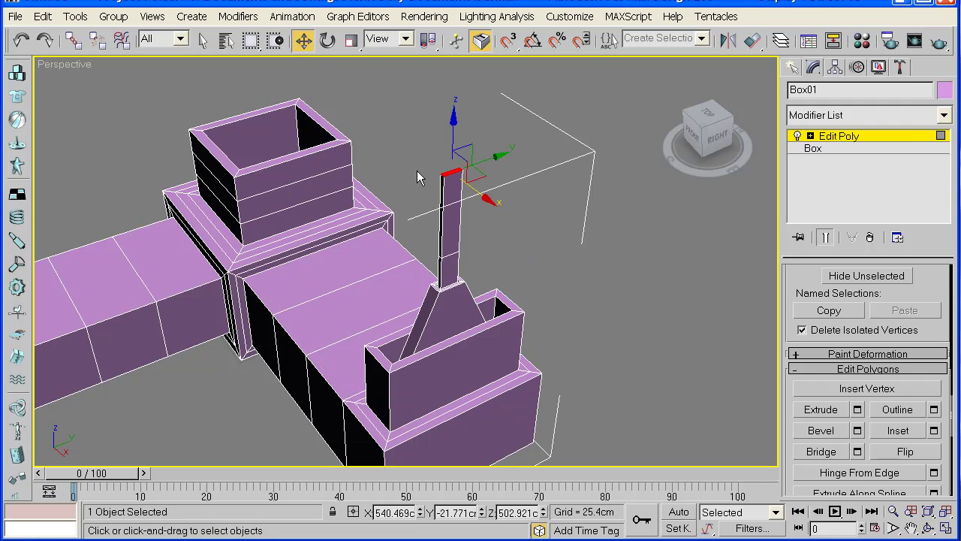
left_click_drag(451, 119, 454, 176)
middle_click_drag(455, 177, 438, 162)
scroll(437, 162, "up", 3)
left_click_drag(450, 125, 449, 145)
middle_click_drag(423, 163, 391, 188)
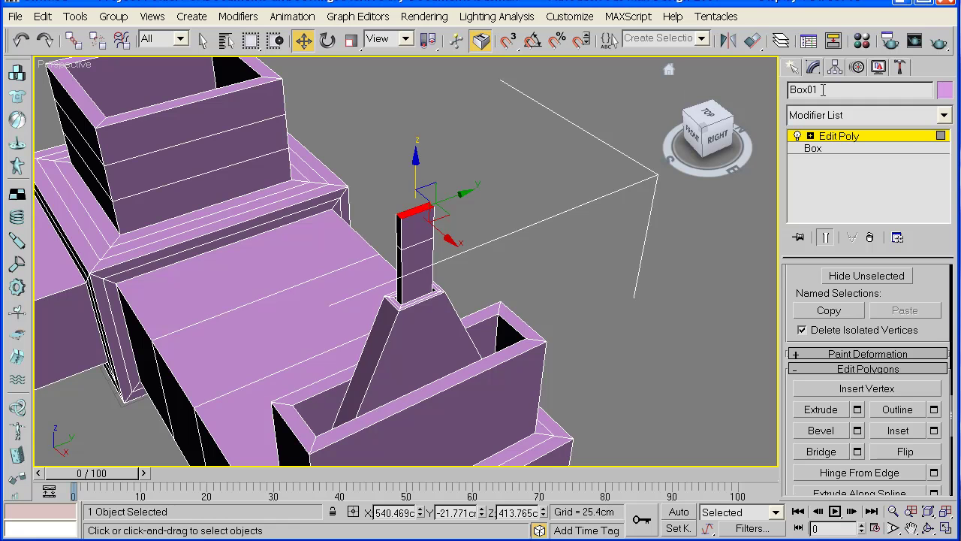
Step: Select the side polygons around the post's upper segment with a region selection in the Left view
scroll(943, 279, "up", 5)
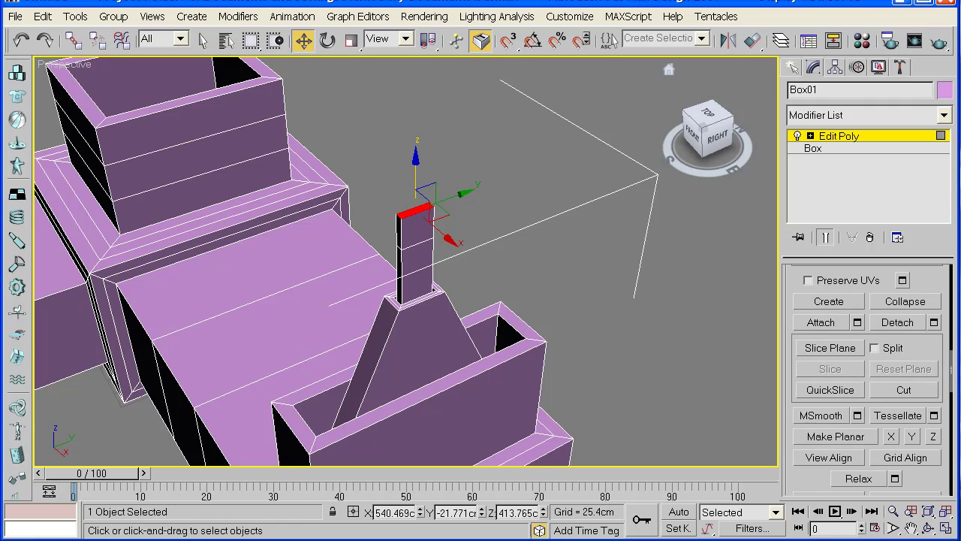
scroll(940, 280, "up", 10)
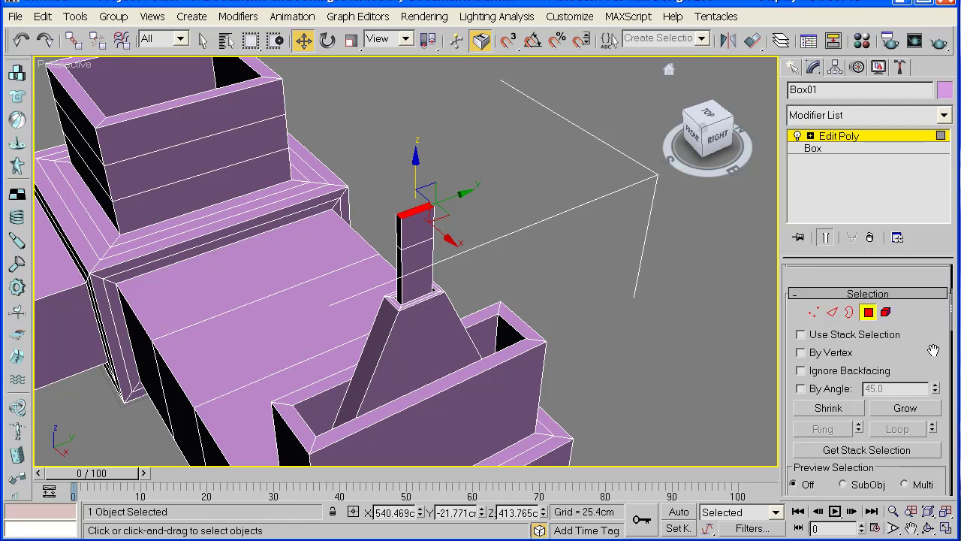
left_click(329, 38)
left_click(307, 39)
left_click(944, 528)
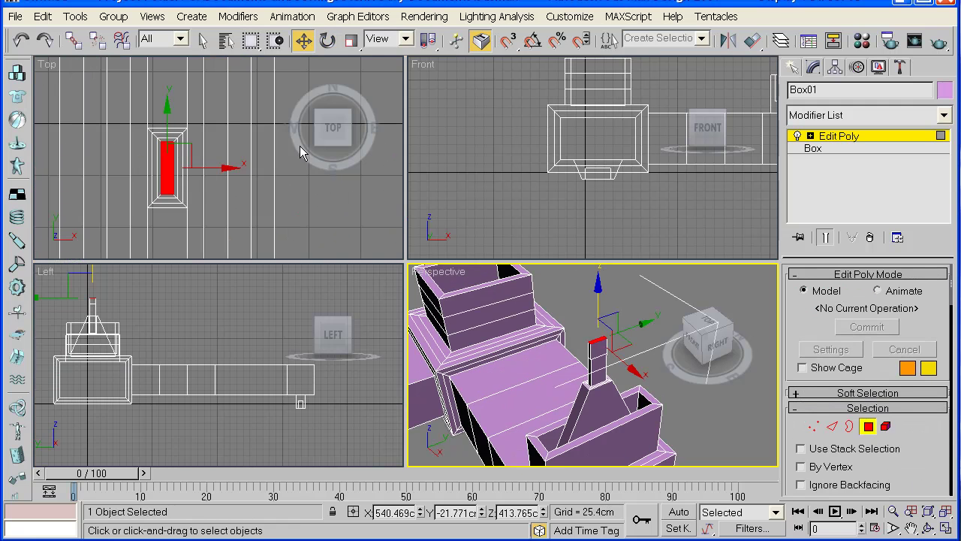
right_click(225, 319)
scroll(168, 343, "up", 6)
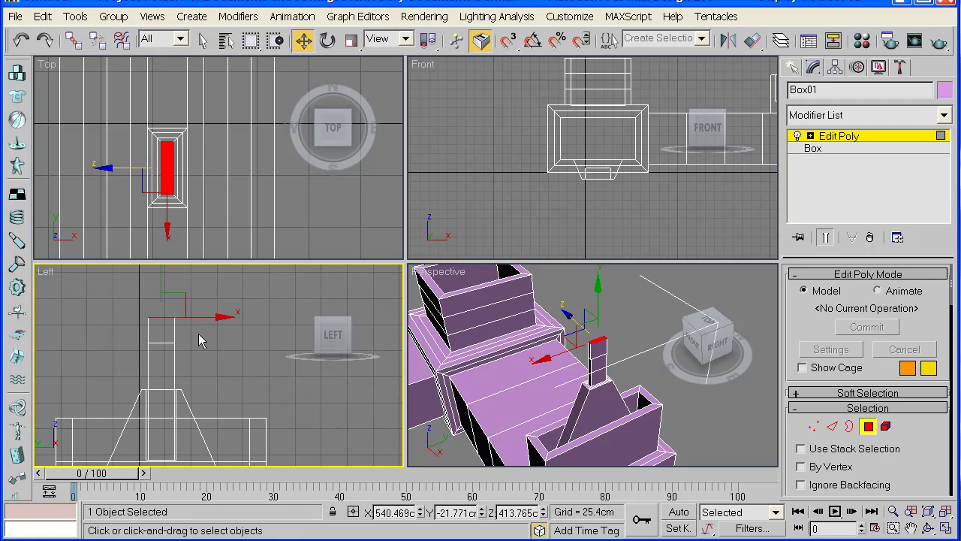
left_click_drag(219, 335, 258, 337)
right_click(656, 417)
left_click(947, 528)
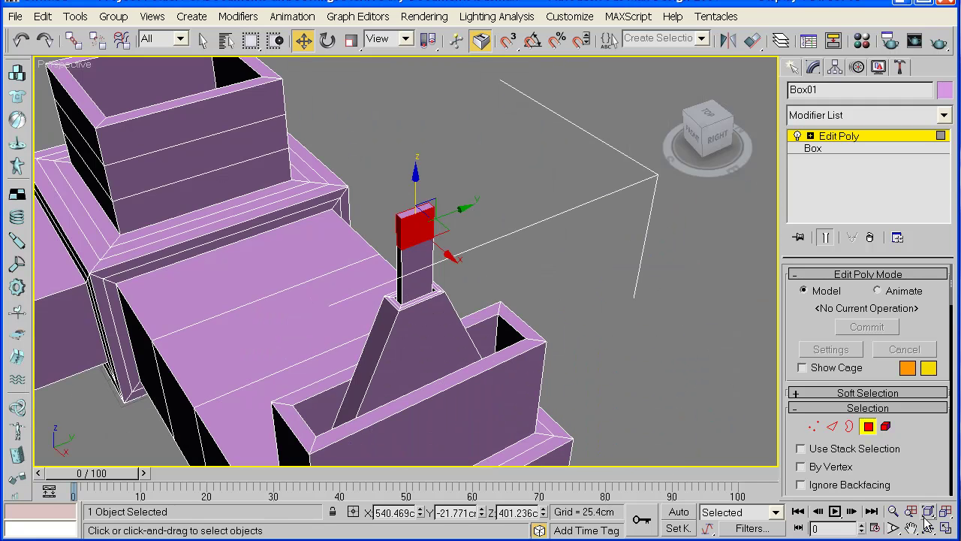
scroll(384, 282, "up", 8)
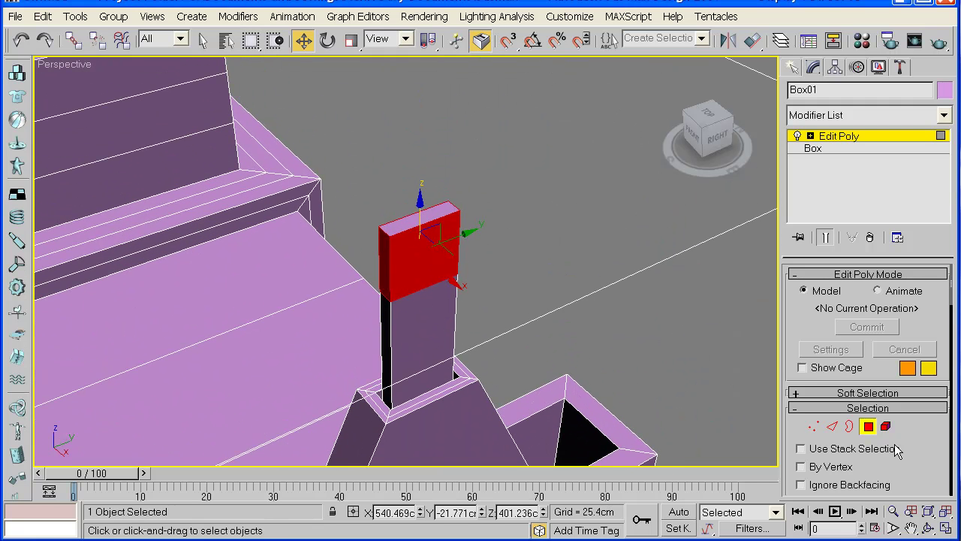
left_click_drag(939, 454, 896, 0)
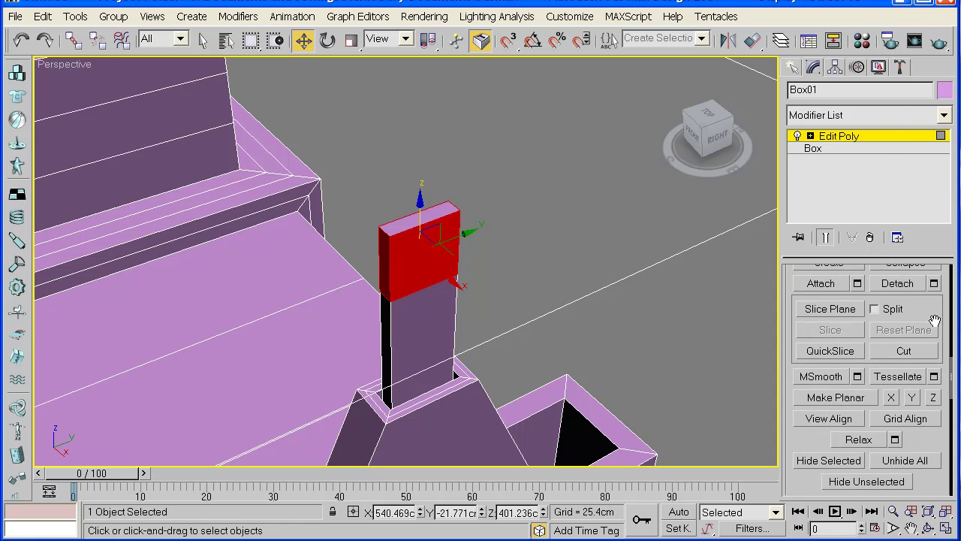
Step: Extrude the post's selected side polygons individually outward in two stages of 53.681 cm to form four cross arms
left_click_drag(935, 321, 911, 91)
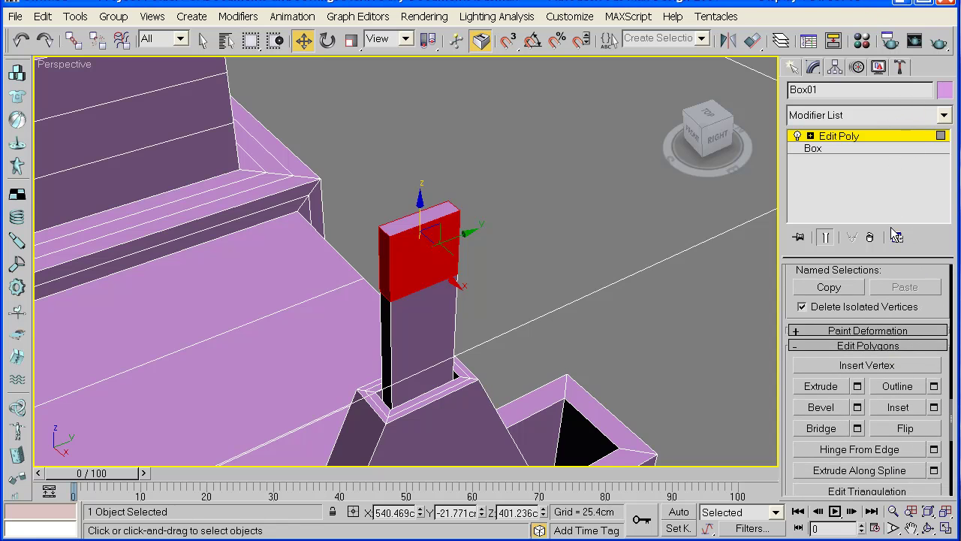
left_click(857, 386)
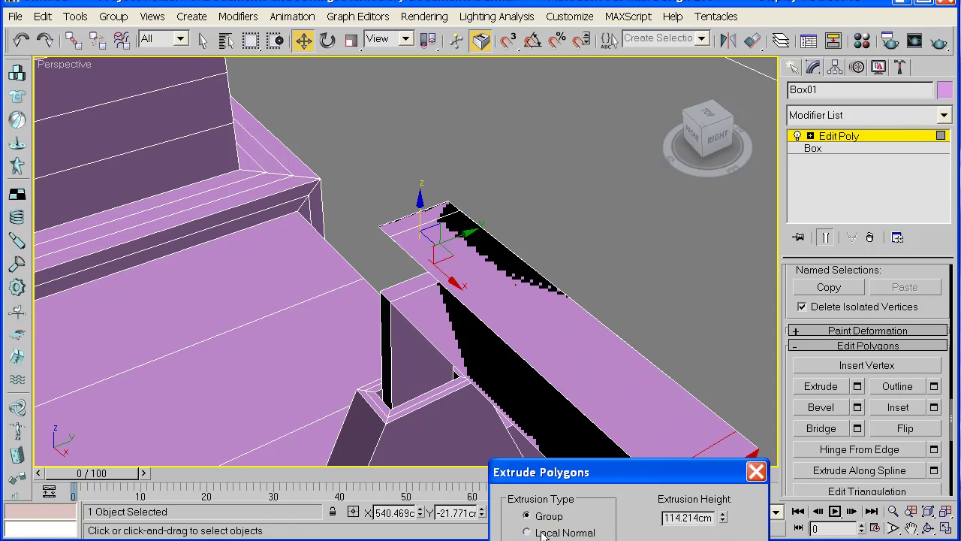
left_click_drag(587, 470, 326, 470)
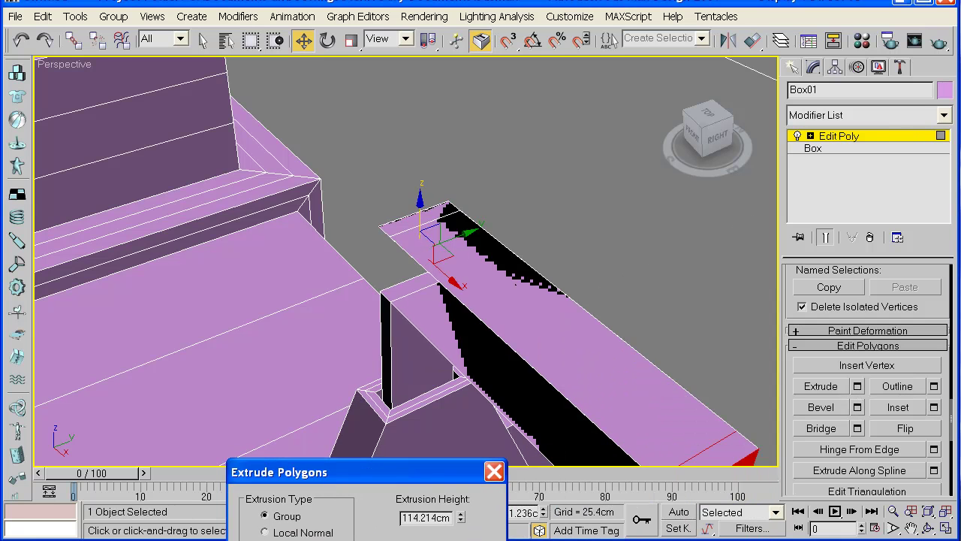
left_click(275, 534)
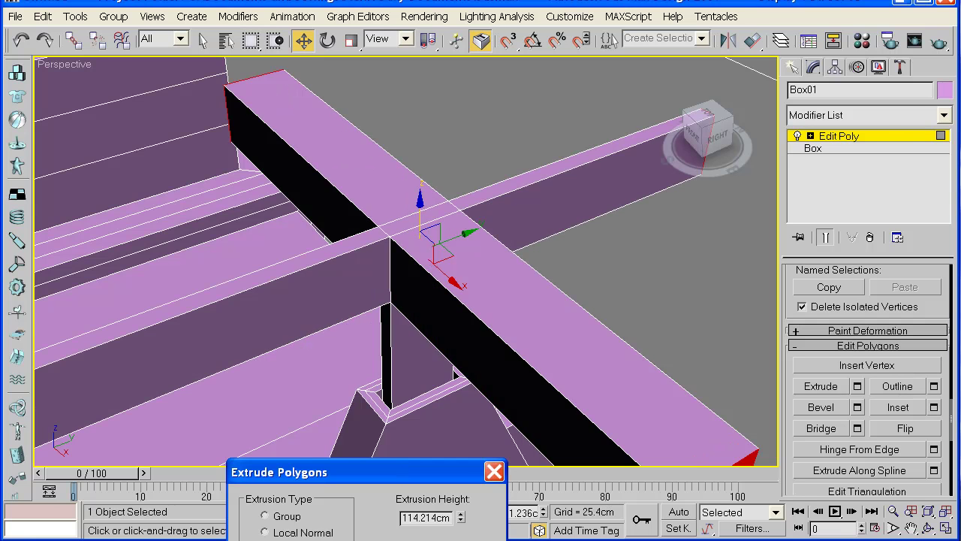
left_click_drag(464, 518, 463, 533)
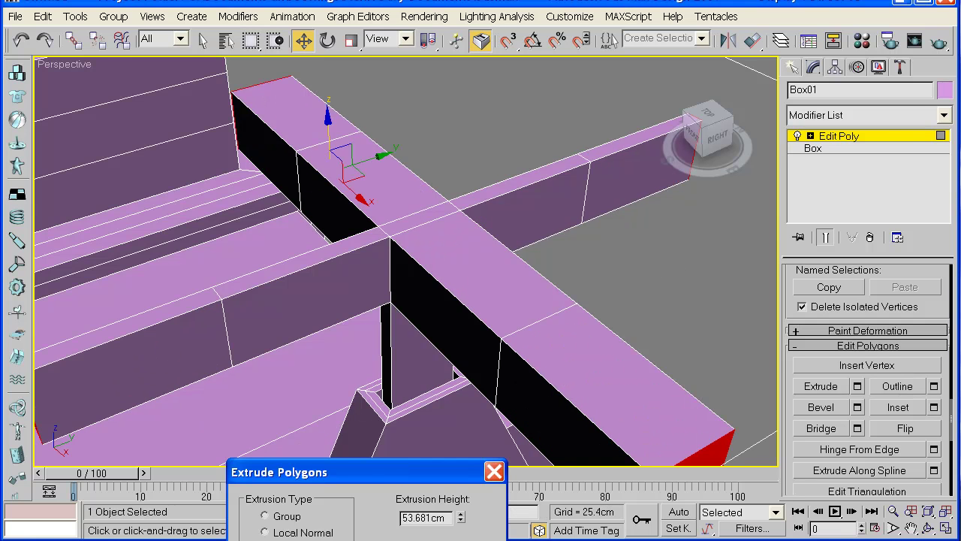
Step: Bevel the four arm-end polygons outward twice with a height of 10.592 cm and an enlarged outline so the ends flare
scroll(415, 319, "down", 5)
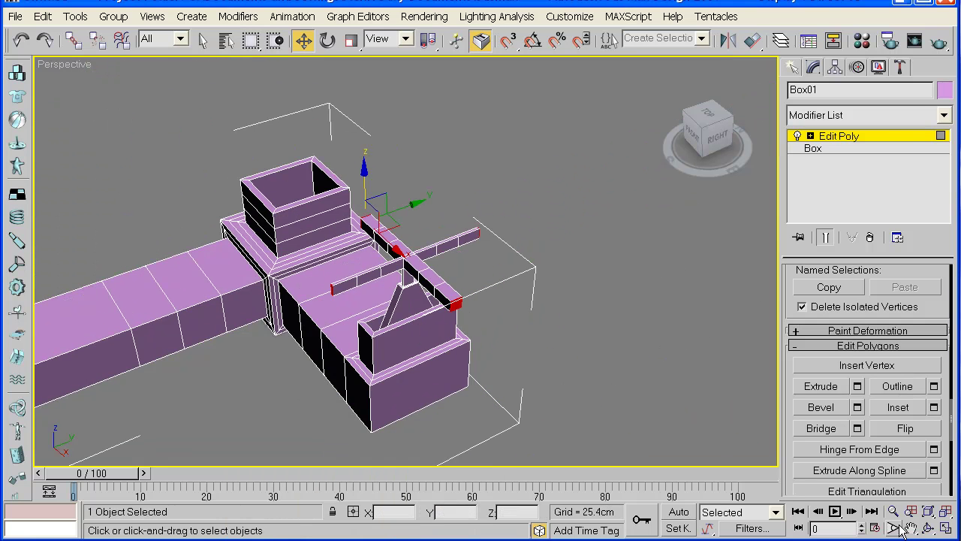
left_click(927, 529)
mouse_move(419, 310)
left_mouse_down()
mouse_move(498, 278)
mouse_move(443, 304)
mouse_move(458, 247)
mouse_move(452, 285)
mouse_move(386, 273)
mouse_move(406, 280)
mouse_move(476, 255)
mouse_move(447, 287)
mouse_move(491, 277)
mouse_move(412, 311)
mouse_move(408, 303)
left_mouse_up()
scroll(441, 304, "up", 3)
scroll(408, 303, "up", 3)
middle_click_drag(408, 302, 376, 326)
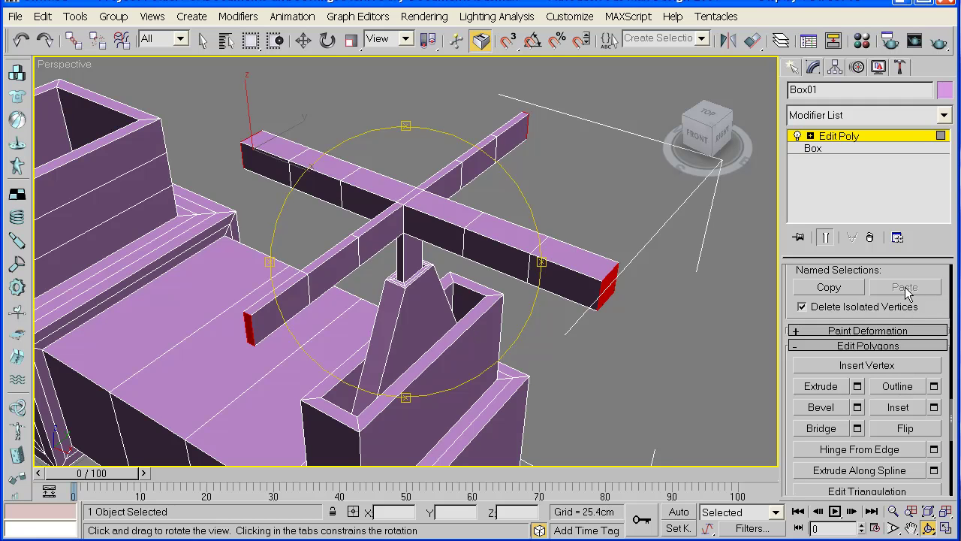
left_click(857, 407)
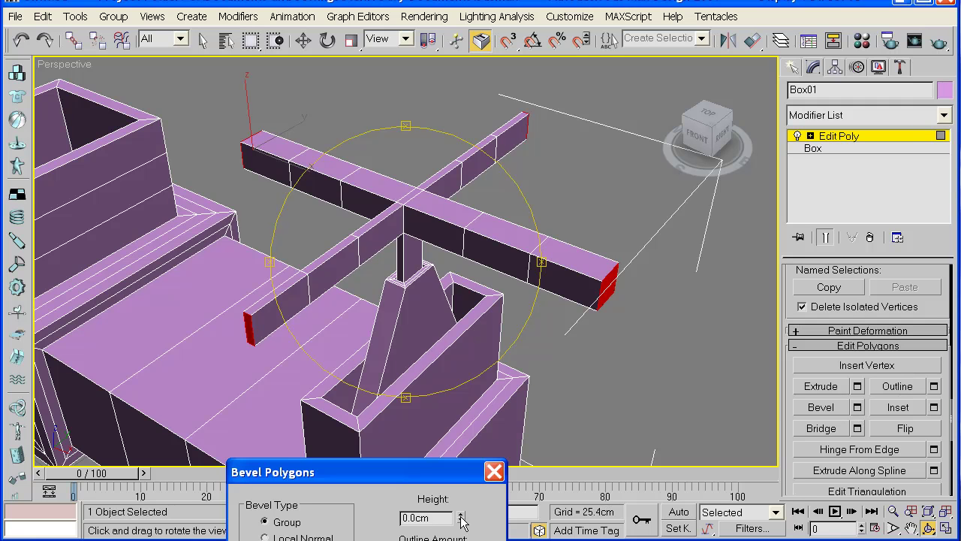
left_click_drag(461, 522, 467, 203)
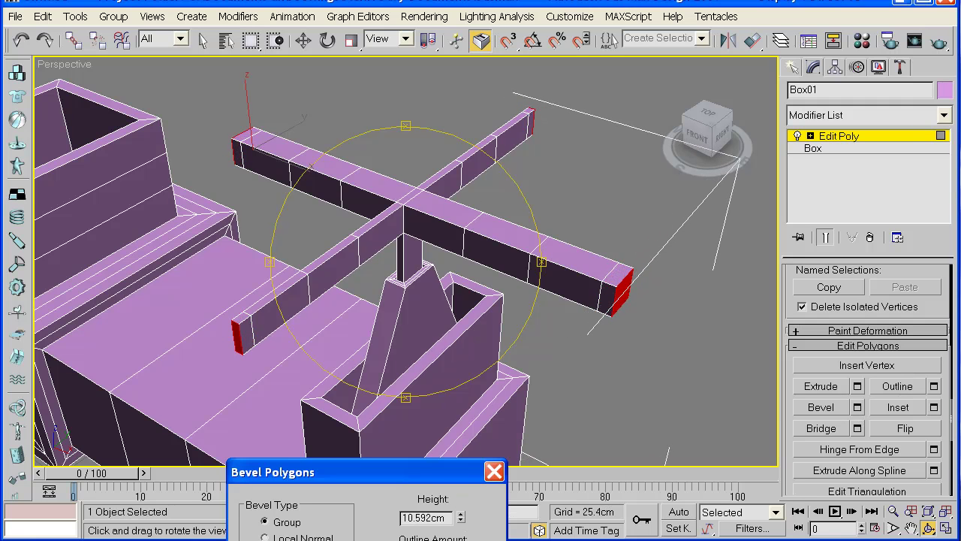
left_click_drag(461, 540, 473, 472)
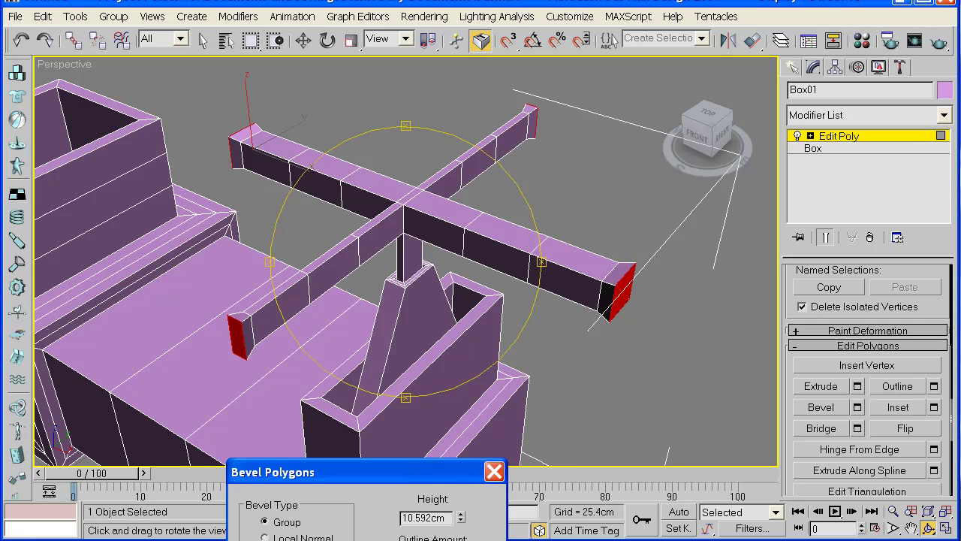
left_click(279, 540)
left_click(367, 540)
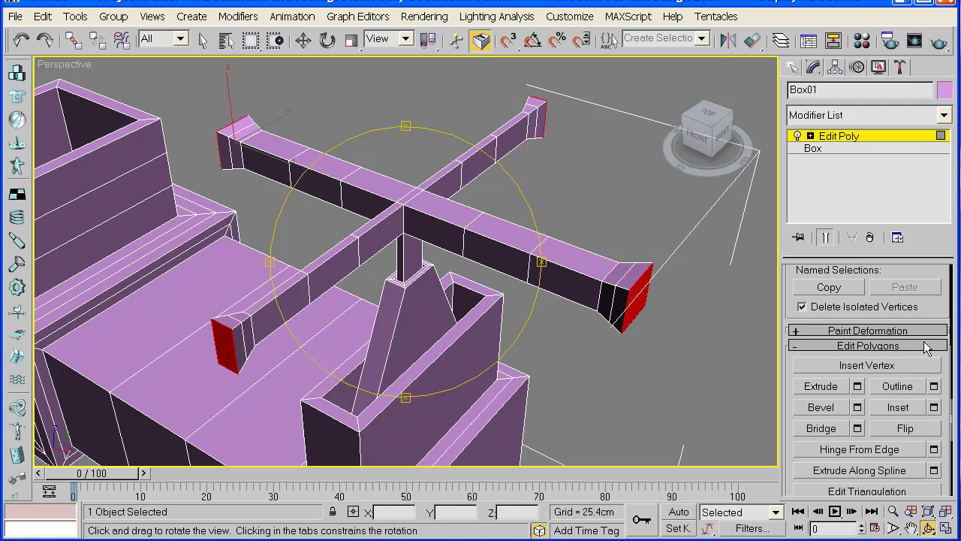
Step: Extrude the flared end polygons of the four cross arms further outward to form knobs
left_click(857, 386)
left_click_drag(460, 520, 461, 535)
left_click(367, 540)
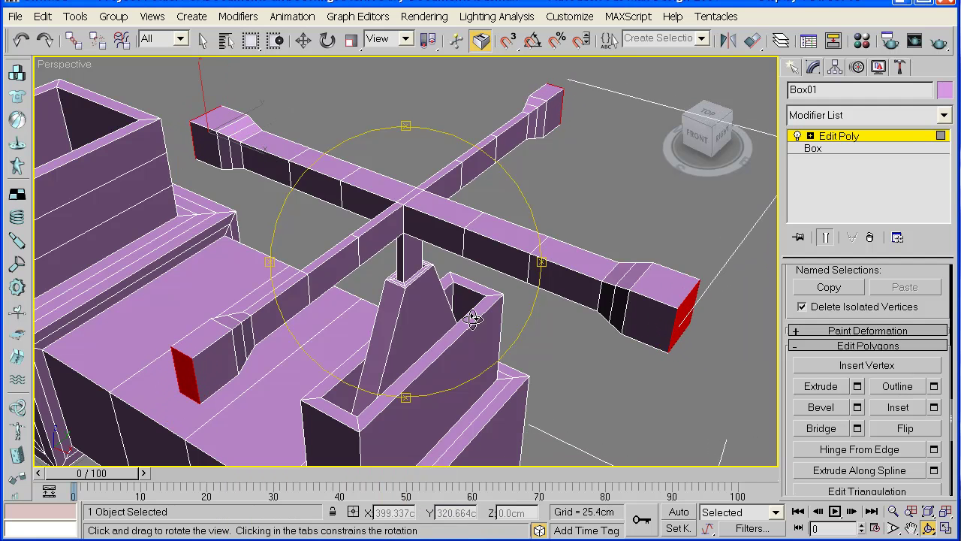
Step: Apply a MeshSmooth modifier to the whole box model and set its iterations to 3
scroll(479, 268, "down", 5)
left_click_drag(444, 289, 393, 305)
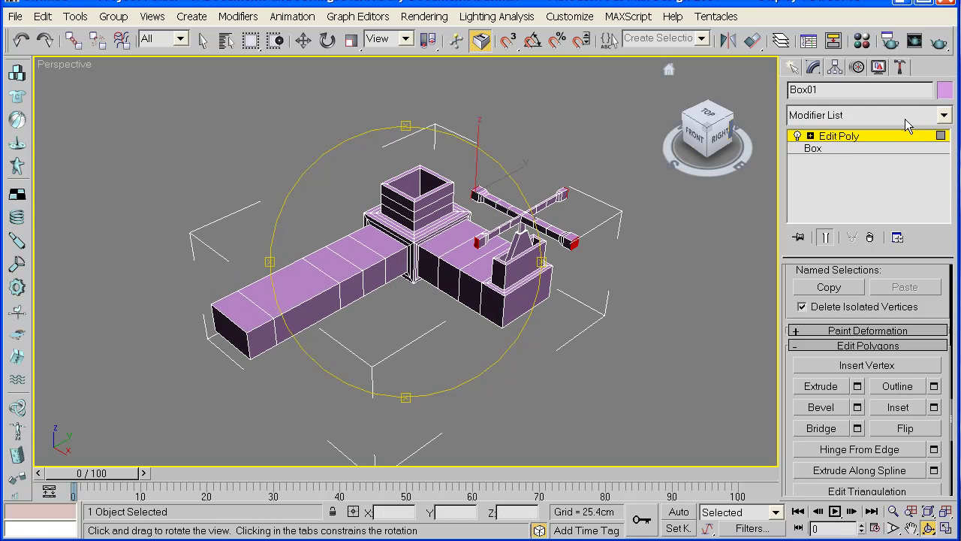
left_click(943, 114)
scroll(863, 338, "up", 9)
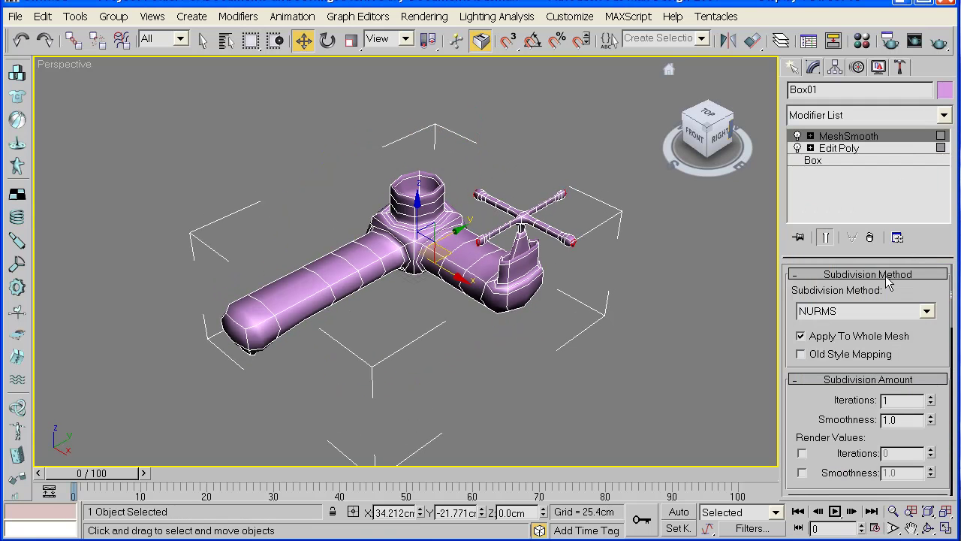
middle_click_drag(451, 260, 463, 256)
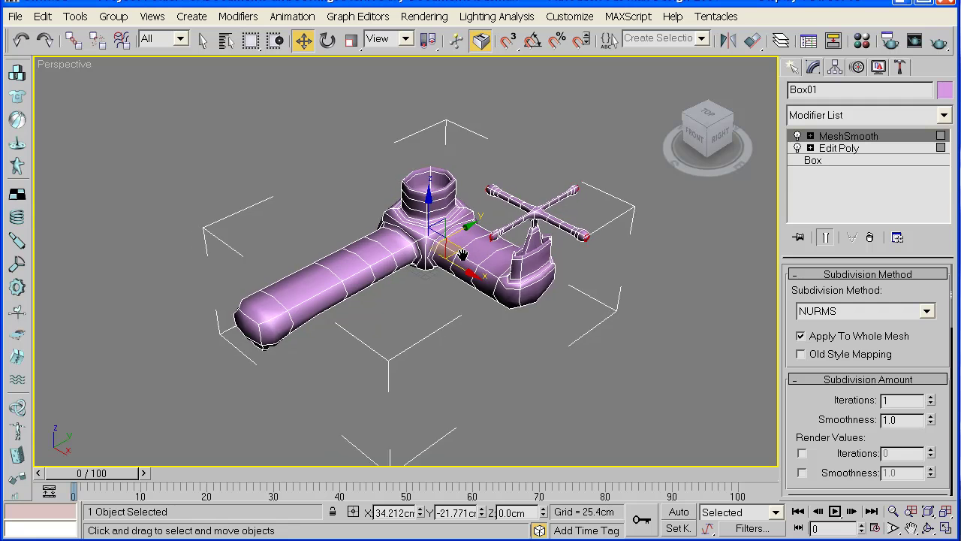
scroll(463, 256, "up", 3)
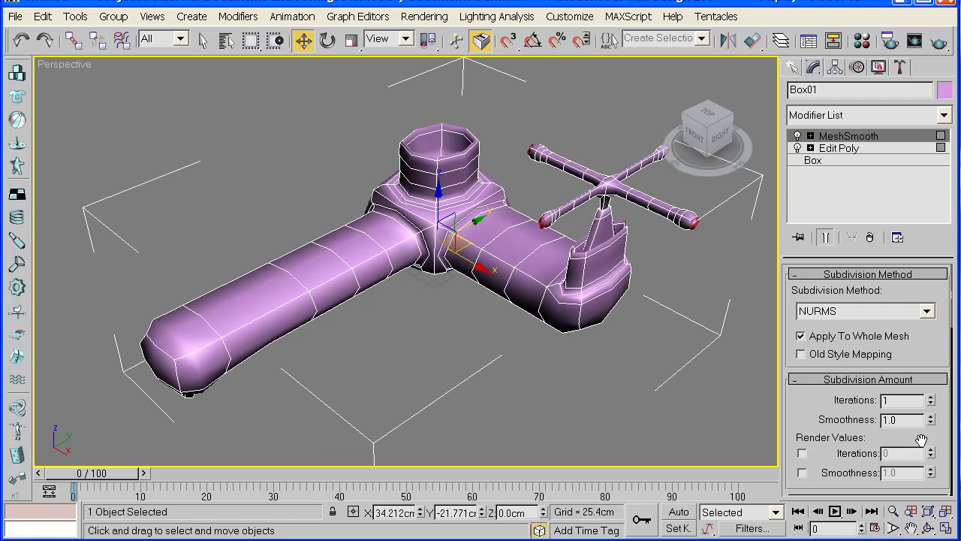
left_click(931, 397)
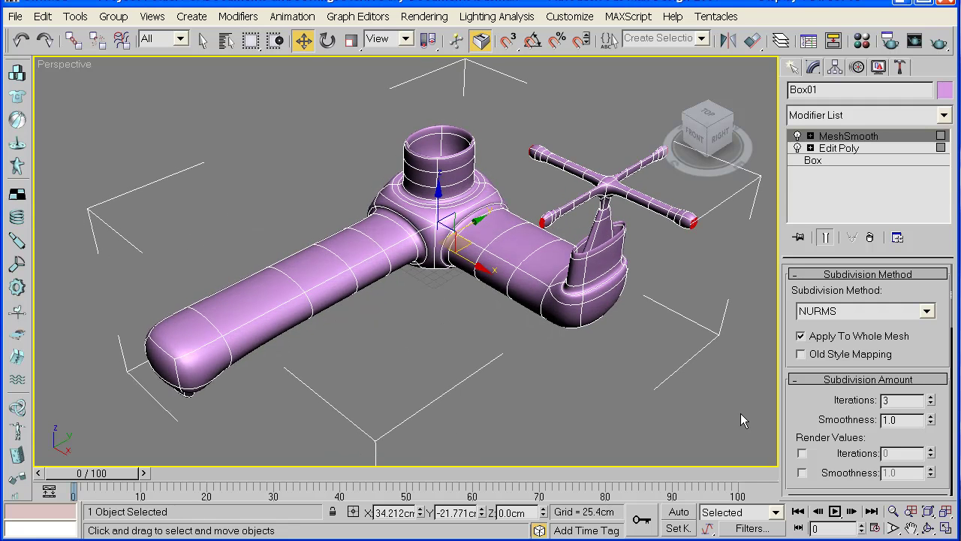
Step: Add a Symmetry modifier above MeshSmooth with X as the mirror axis and Flip turned off
left_click(927, 529)
left_click_drag(429, 247, 430, 285)
middle_click_drag(430, 286, 382, 290)
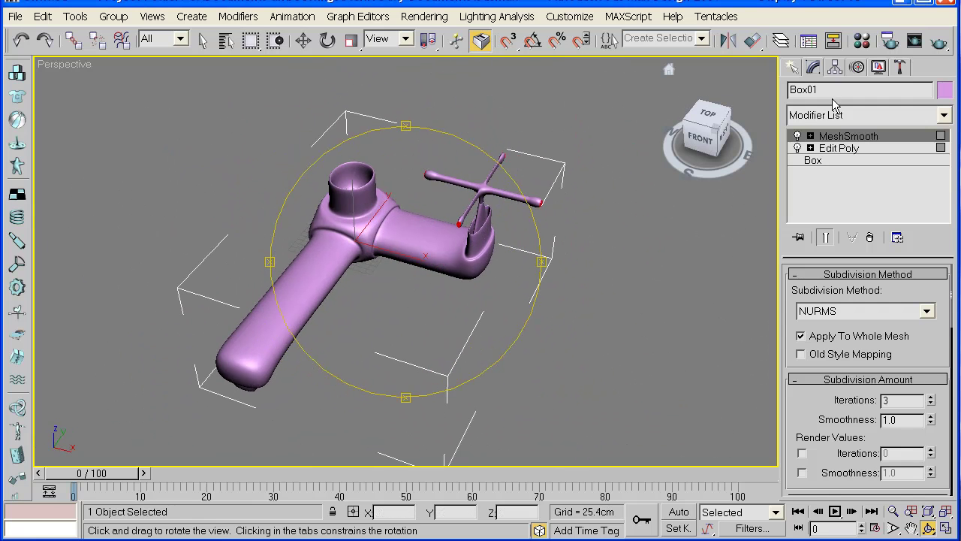
left_click(793, 67)
left_click(814, 67)
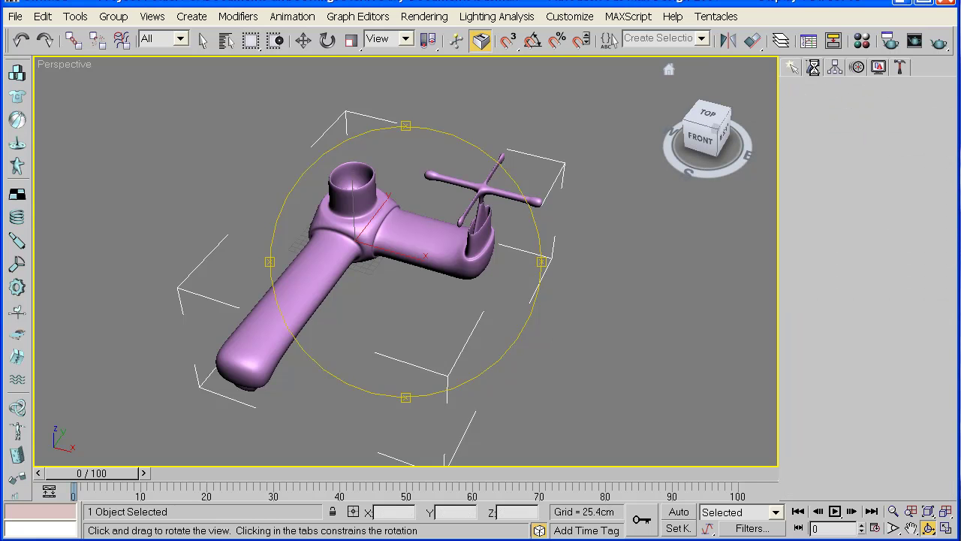
left_click(945, 116)
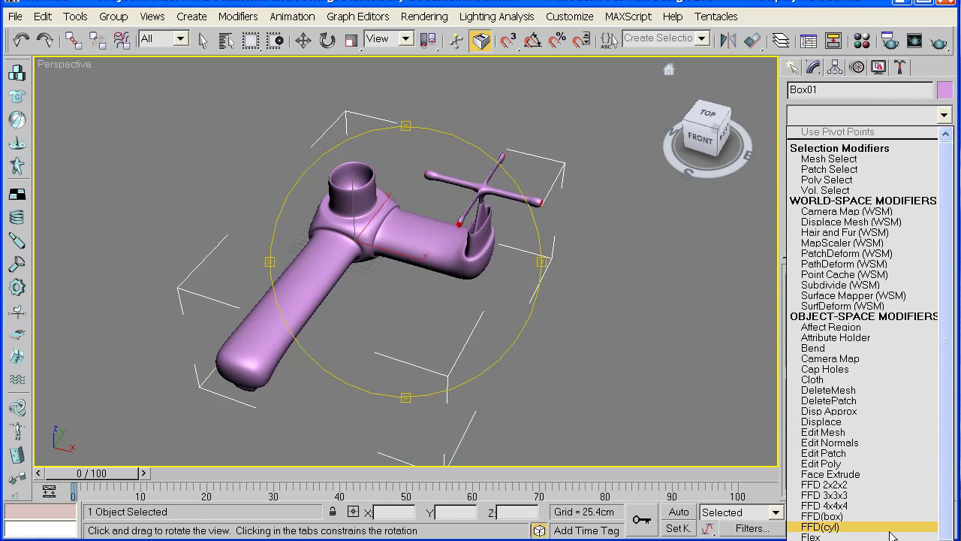
scroll(892, 534, "down", 10)
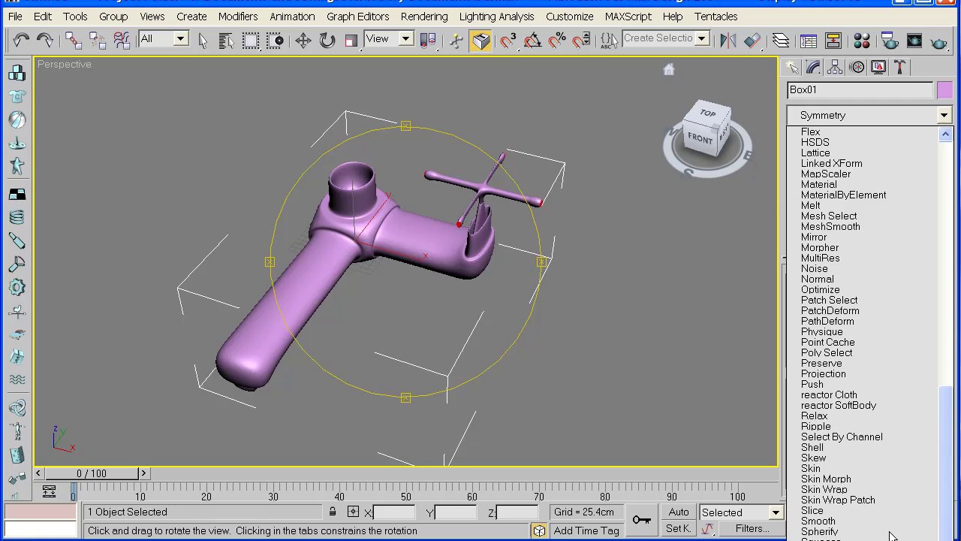
left_click(893, 536)
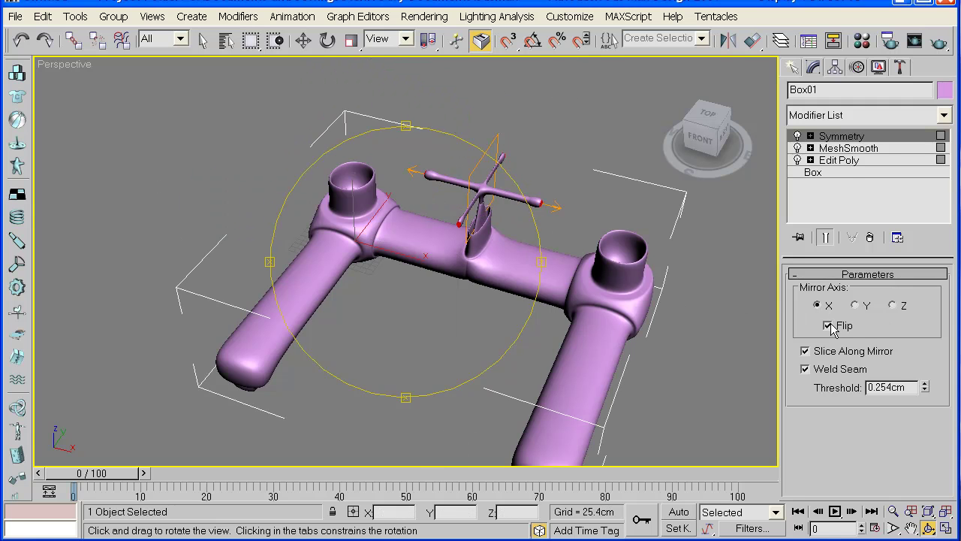
left_click(829, 326)
Step: Move the Symmetry modifier's mirror plane along the X axis to the centre of the round collar
left_click(810, 136)
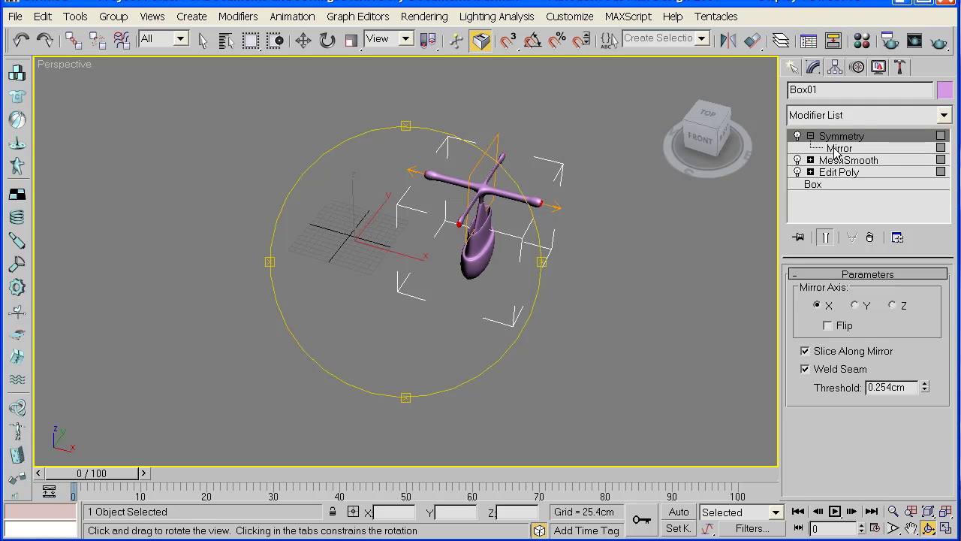
left_click(836, 149)
middle_click_drag(424, 160, 459, 239)
left_click_drag(551, 244, 421, 171)
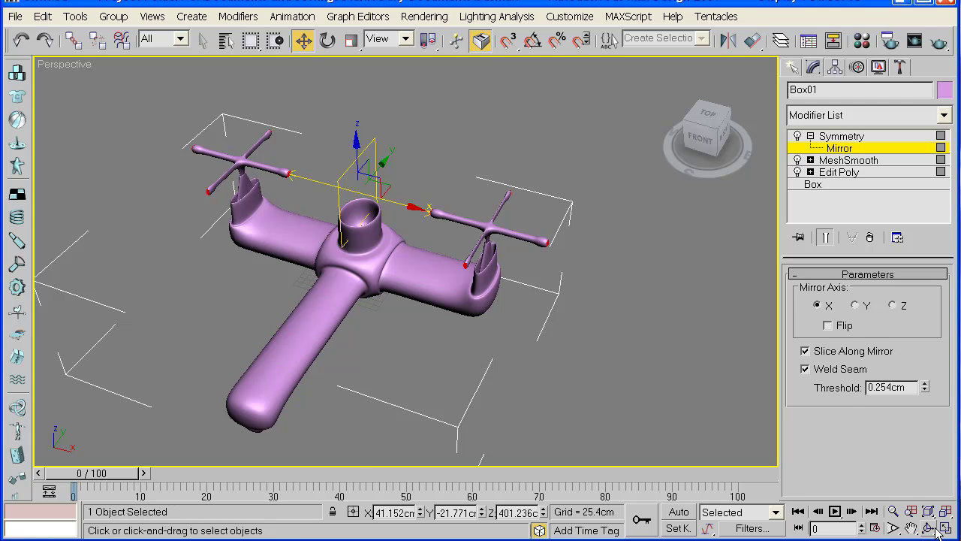
Step: Examine the mirrored model from another angle and in the Top, Front and Left views of the four-viewport layout
middle_click_drag(593, 266, 603, 250)
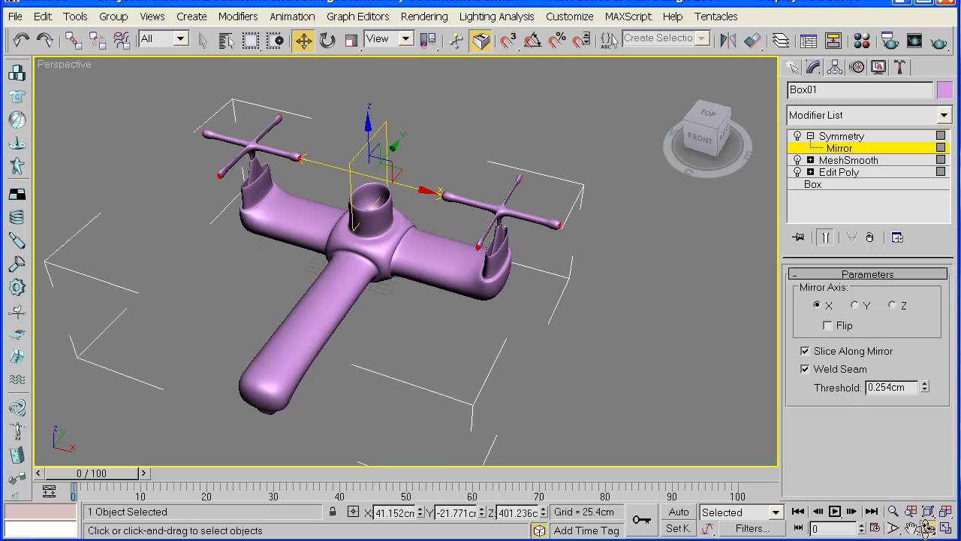
left_click(928, 529)
left_click_drag(515, 225, 375, 331)
left_click(945, 528)
left_click(342, 186)
left_click(505, 163)
scroll(505, 165, "down", 6)
left_click(236, 332)
left_click_drag(236, 332, 176, 349)
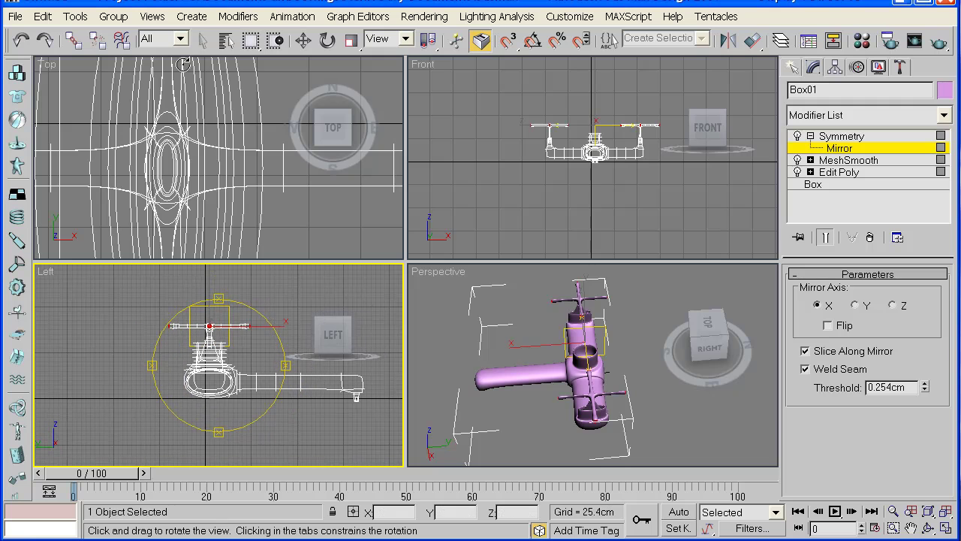
Step: Draw a four-point line in the Left view, rising from the collar above the cross arms, curving over and running down below the model
left_click(191, 16)
mouse_move(242, 169)
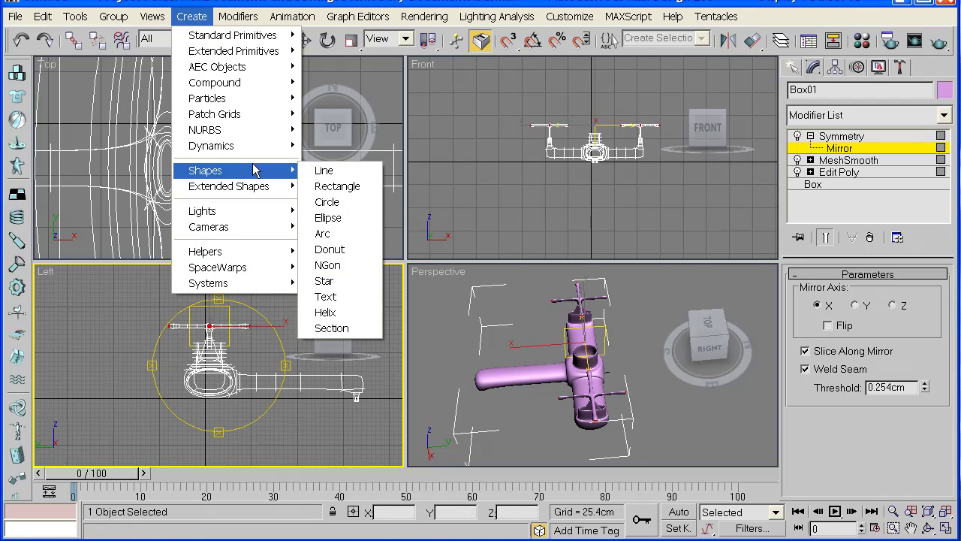
left_click(323, 170)
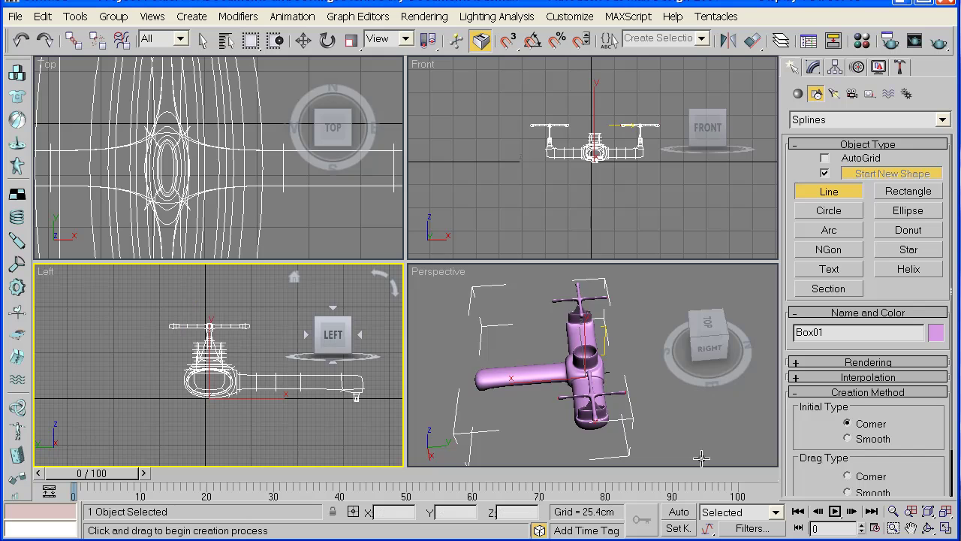
left_click(946, 528)
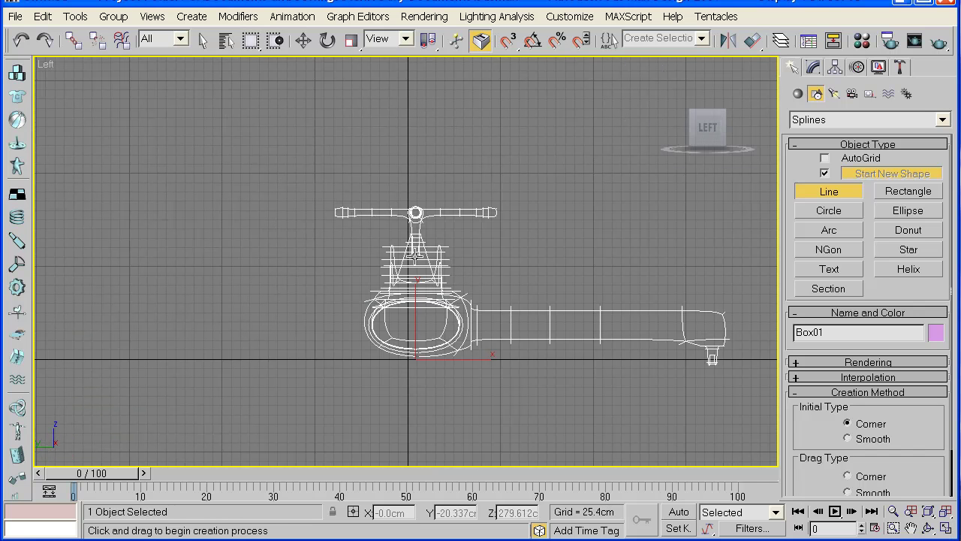
left_click(415, 256)
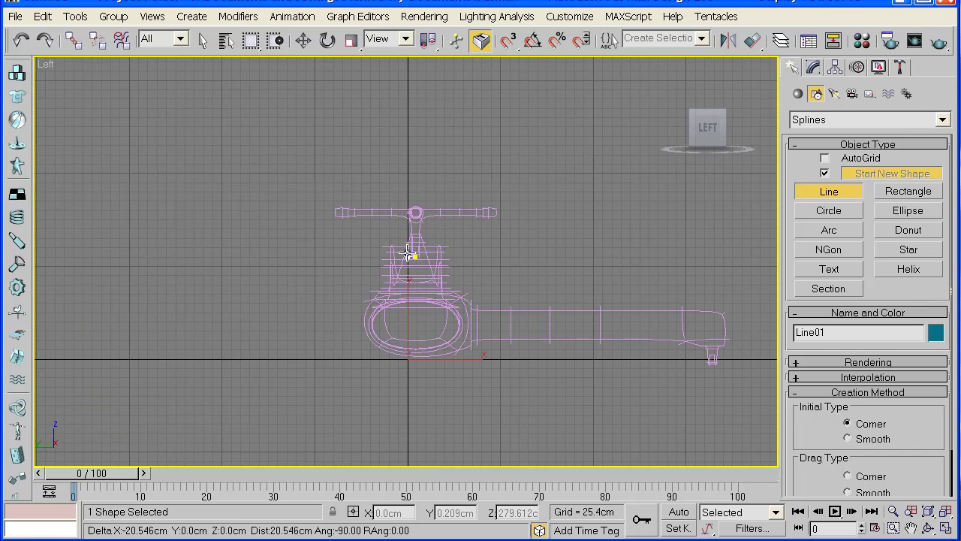
left_click(416, 182)
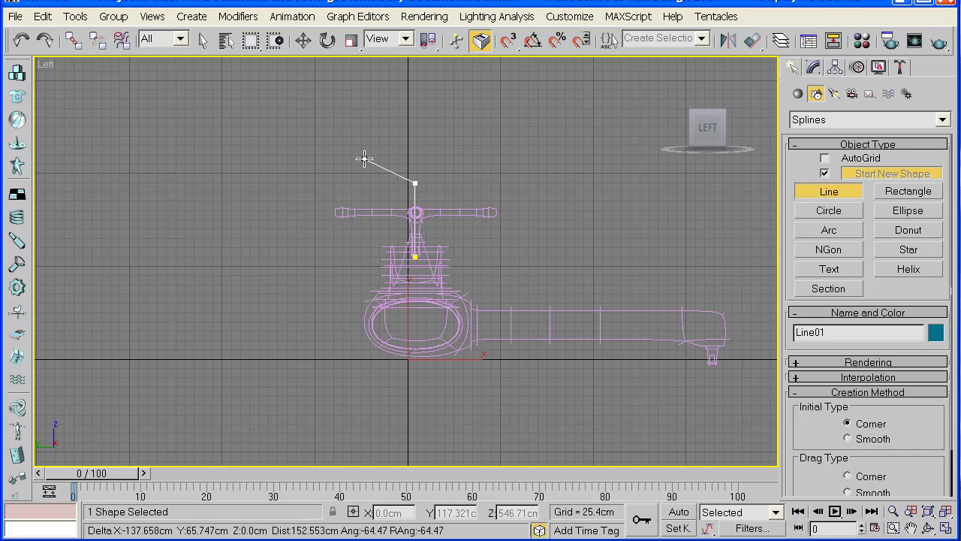
left_click(364, 159)
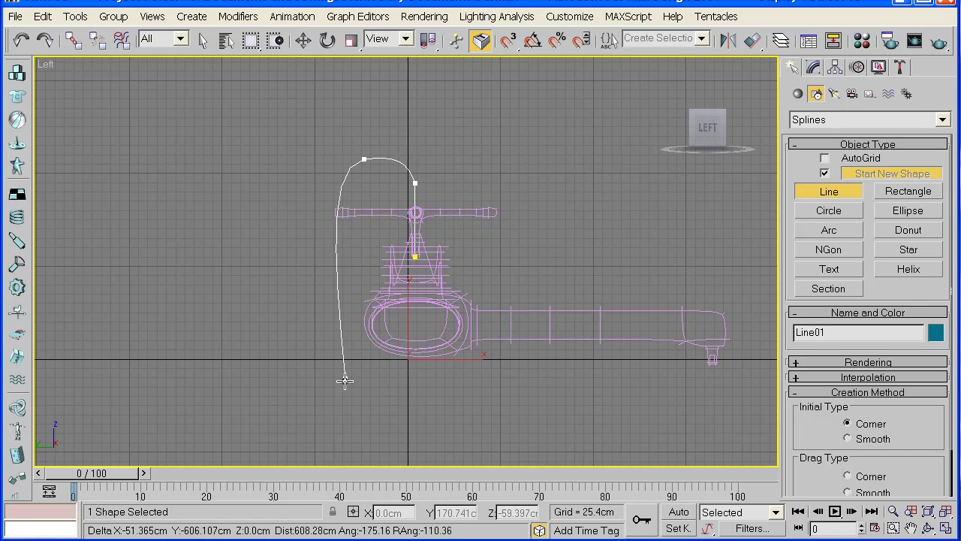
left_click(332, 453)
right_click(486, 398)
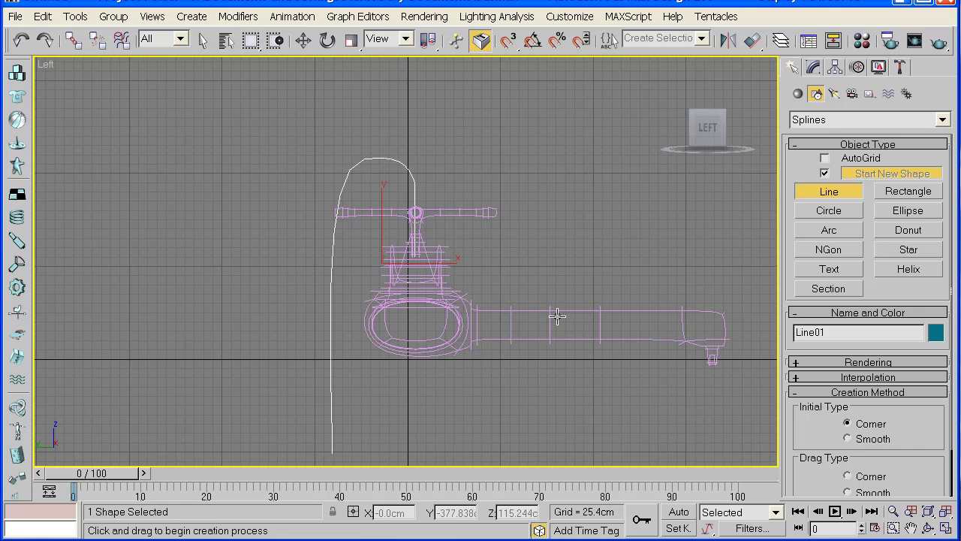
Step: Add a Sweep modifier to the curved line
left_click(813, 67)
left_click(944, 114)
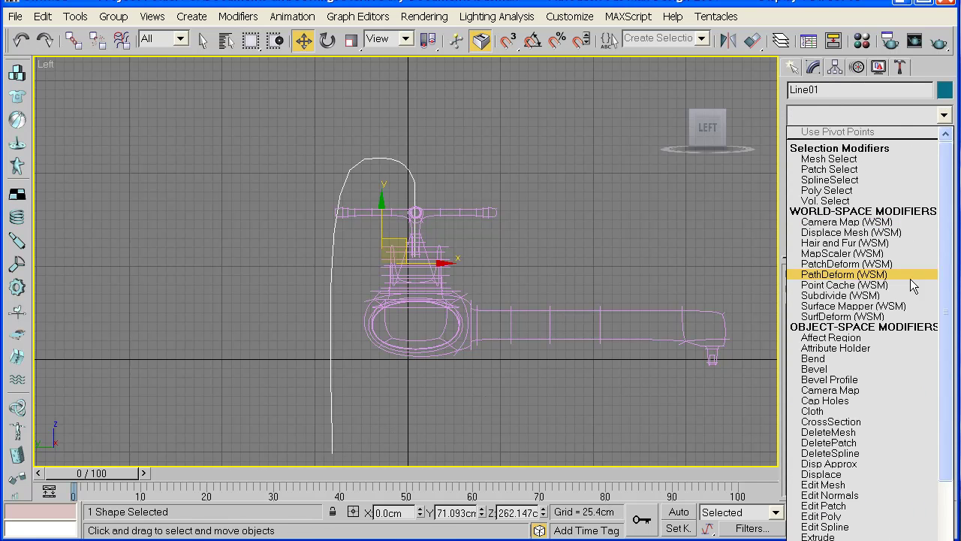
type("sw")
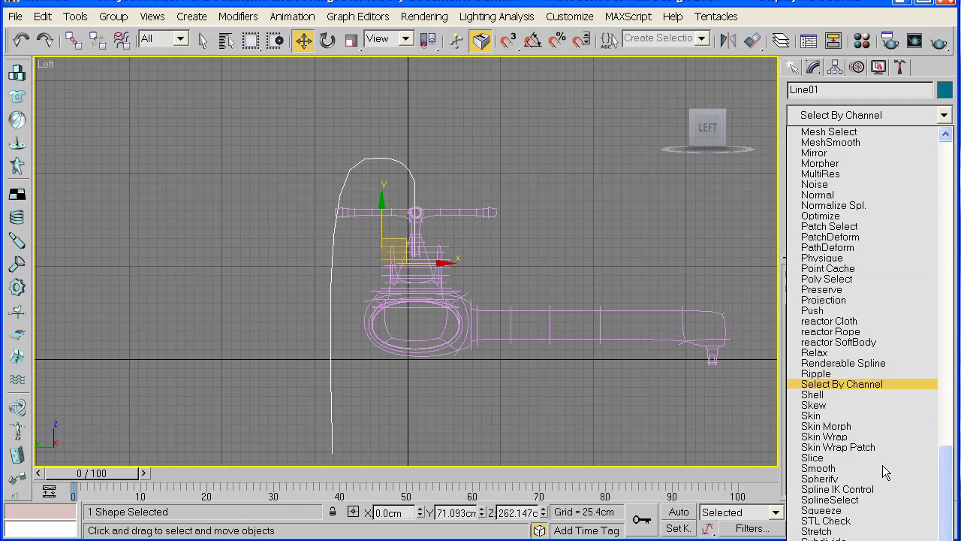
key("Return")
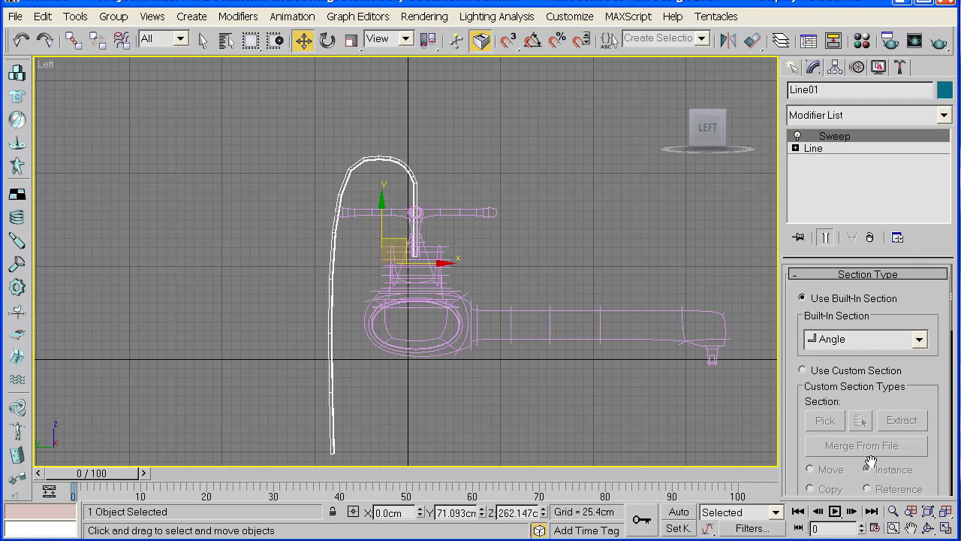
Step: Set the sweep's built-in section to Cylinder with a radius of 62.103 cm
middle_click_drag(566, 334, 540, 310)
left_click(945, 531)
right_click(671, 393)
left_click(945, 531)
left_click(929, 528)
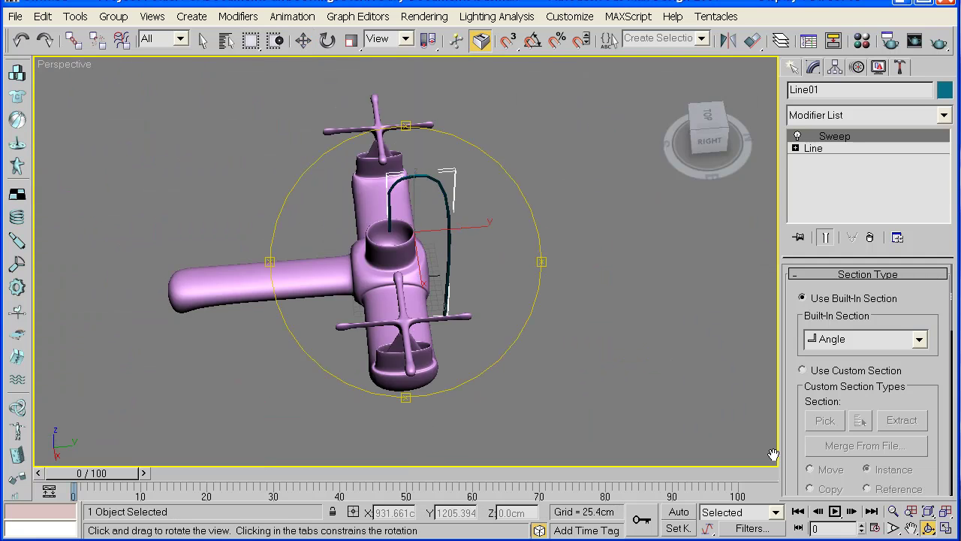
left_click_drag(390, 248, 371, 220)
left_click(848, 339)
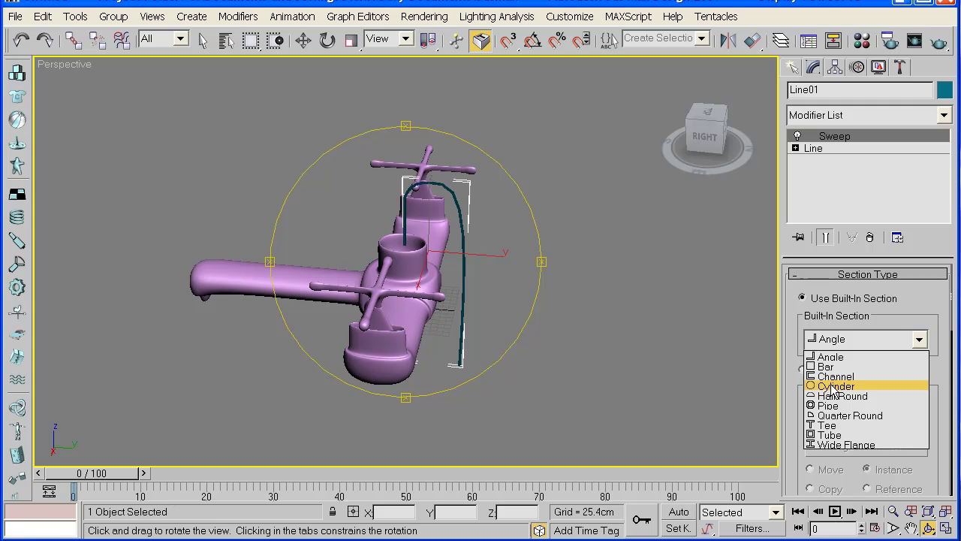
left_click(834, 386)
scroll(930, 391, "down", 5)
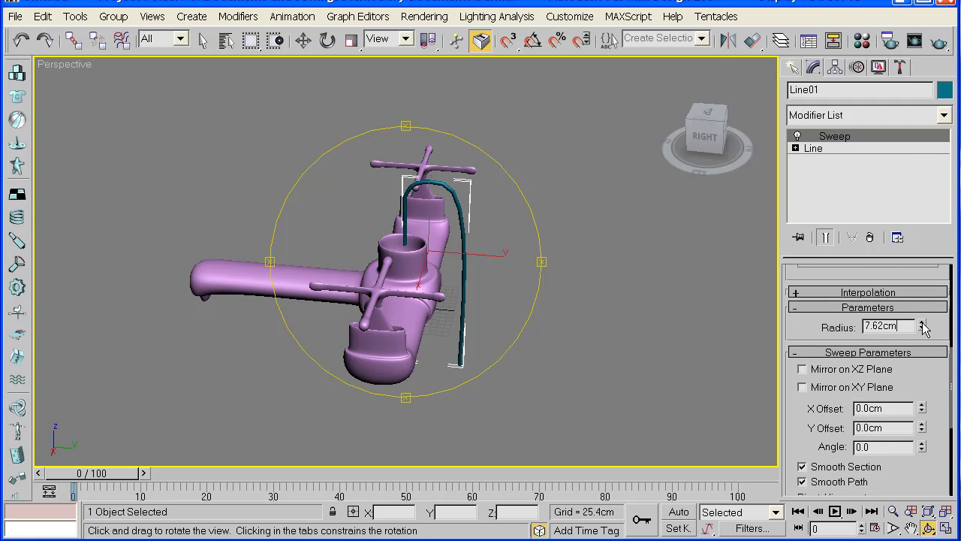
left_click_drag(923, 328, 922, 307)
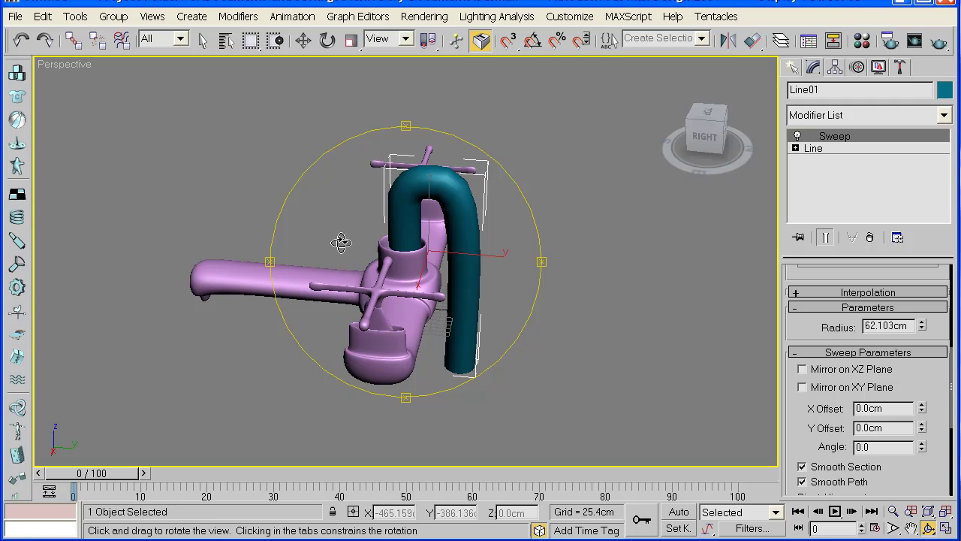
Step: Move the swept pipe along the X axis in the Top view to about 41.79 cm, centring it in the round collar
left_click_drag(394, 252, 676, 210)
left_click_drag(402, 328, 406, 398)
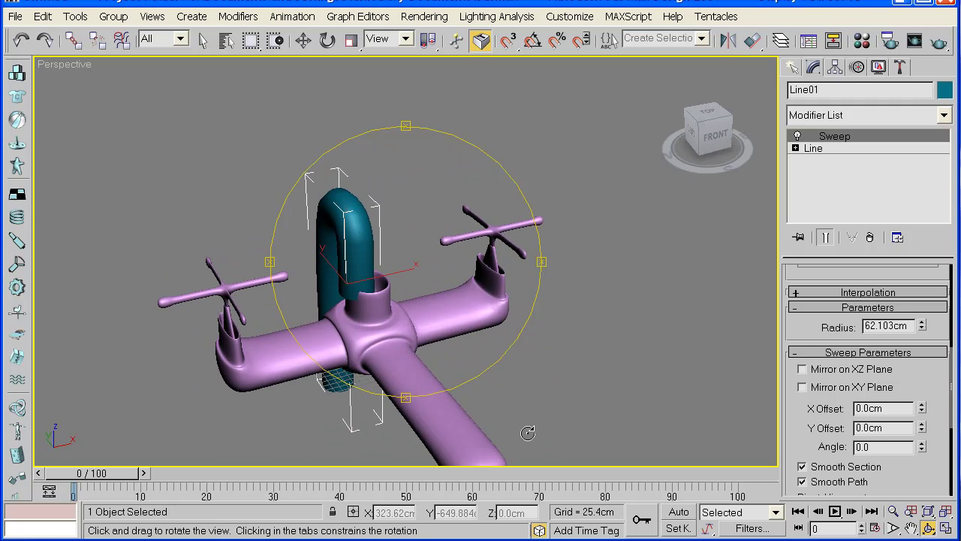
left_click(946, 530)
left_click(172, 163)
scroll(175, 166, "down", 9)
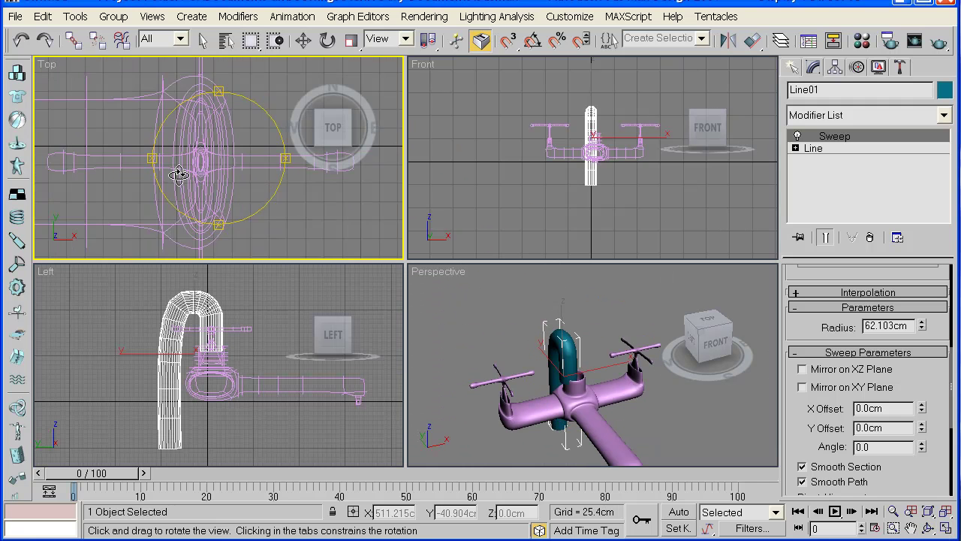
left_click(304, 40)
middle_click_drag(143, 178, 200, 179)
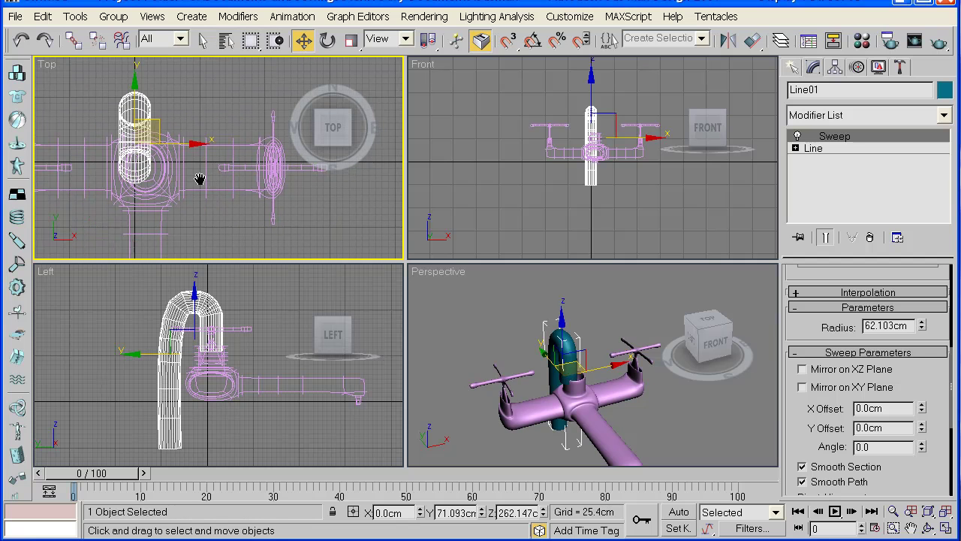
left_click_drag(198, 144, 207, 143)
Step: Add a MeshSmooth modifier above Sweep on the curved pipe
right_click(657, 399)
left_click(946, 528)
left_click(928, 528)
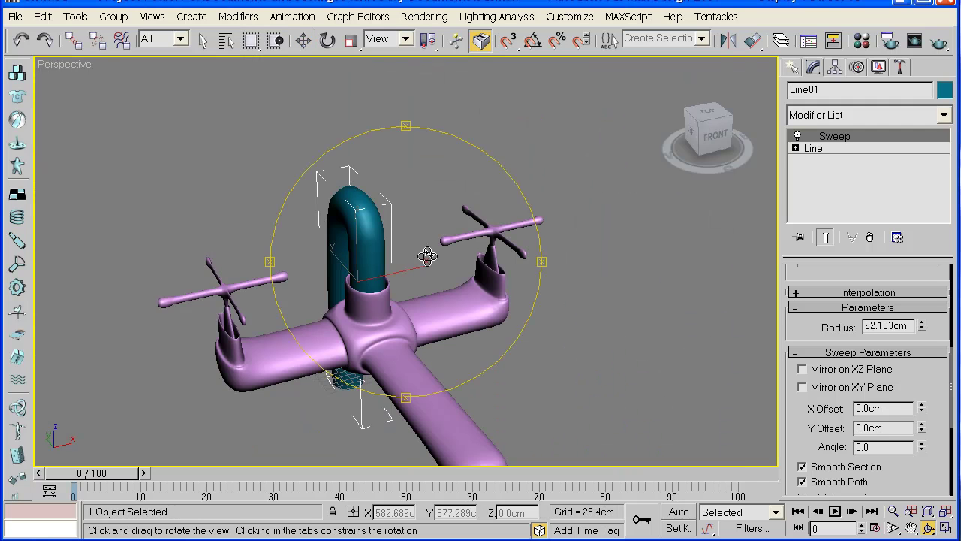
mouse_move(330, 206)
left_mouse_down()
mouse_move(214, 203)
mouse_move(337, 249)
mouse_move(440, 262)
mouse_move(432, 276)
mouse_move(463, 287)
left_mouse_up()
left_click(932, 117)
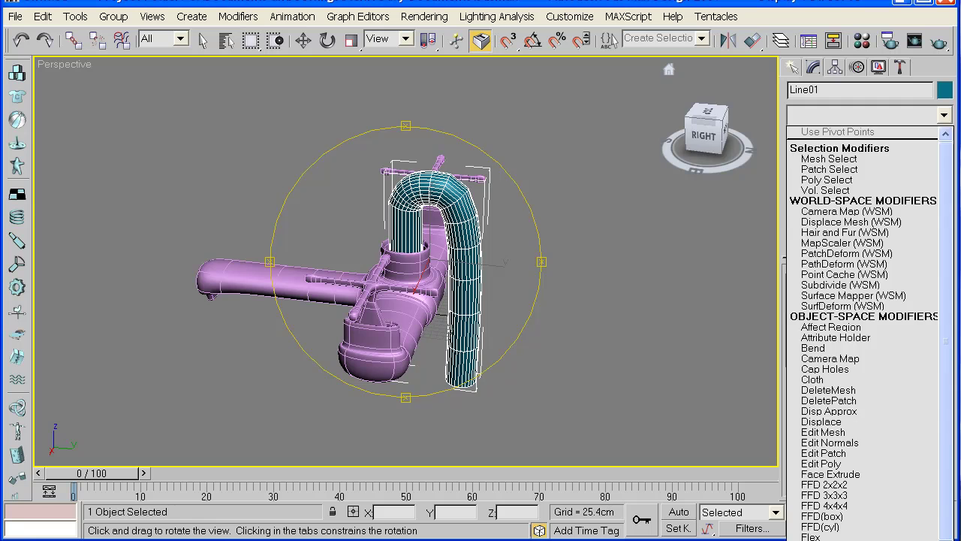
left_click(834, 539)
left_click_drag(398, 323, 438, 313)
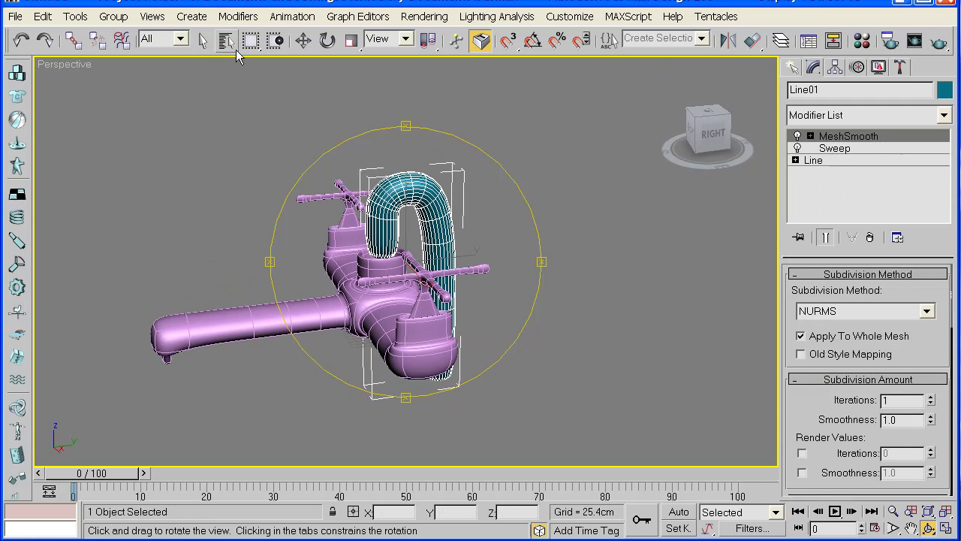
Step: Lower the pipe along the Z axis to about 194.5 cm, deeper into the collar, and turn off the edged-faces display
left_click(302, 40)
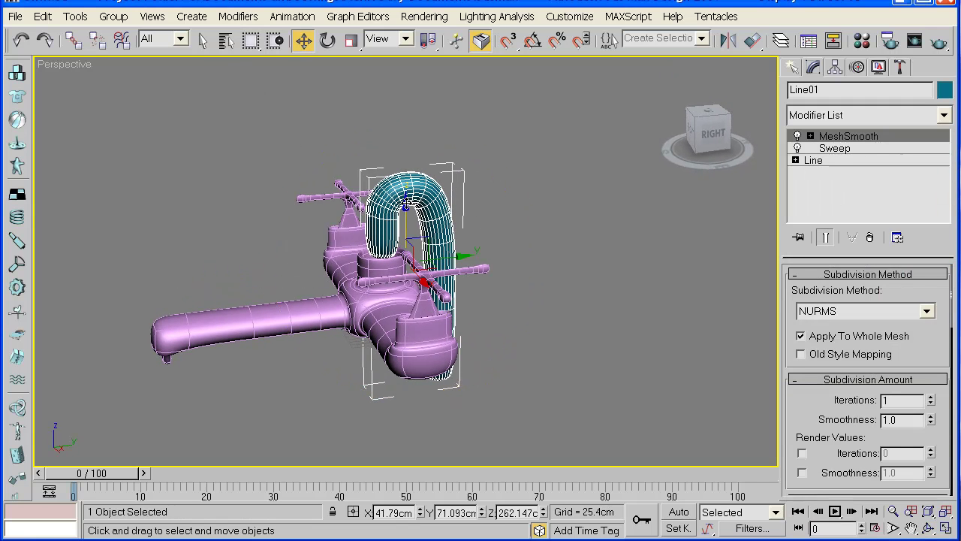
left_click_drag(406, 202, 443, 285)
scroll(443, 285, "up", 5)
key("F4")
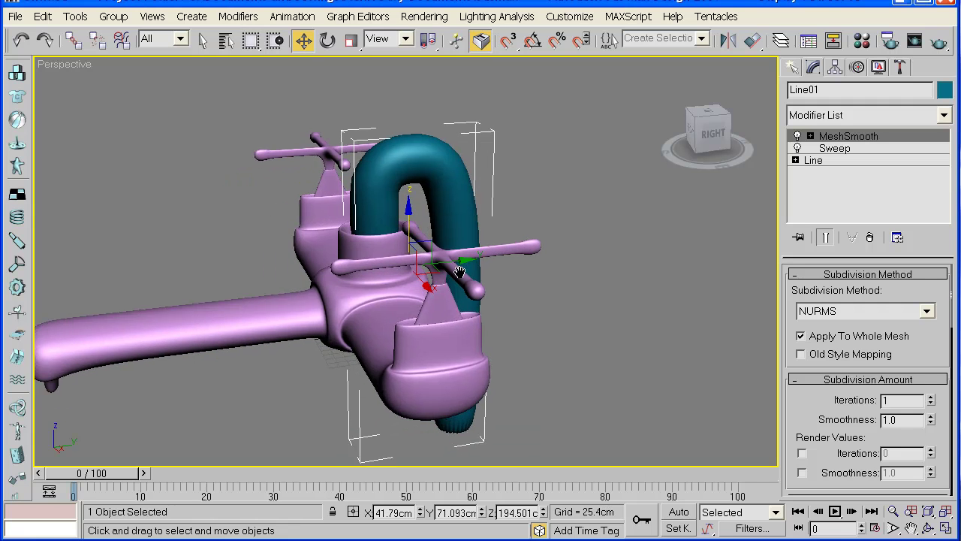
Step: Examine the complete tap model with its curved pipe from the front, above and behind
scroll(460, 272, "down", 3)
left_click(929, 530)
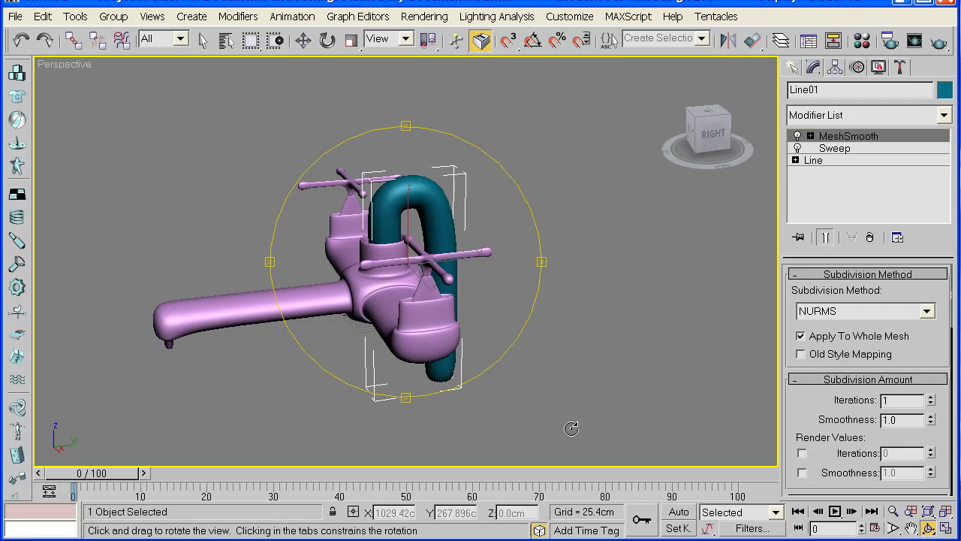
left_click_drag(414, 326, 461, 368)
left_click_drag(417, 284, 515, 273)
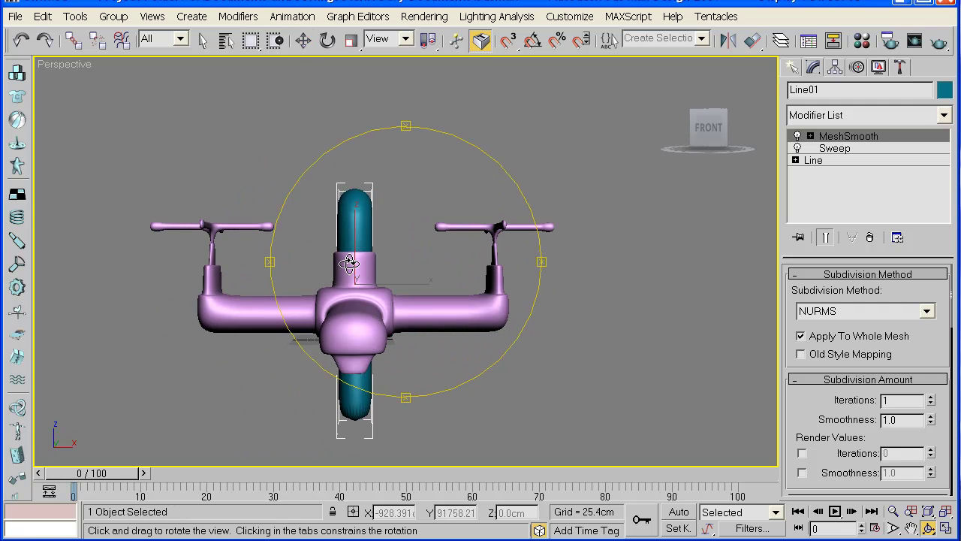
left_click_drag(347, 264, 375, 338)
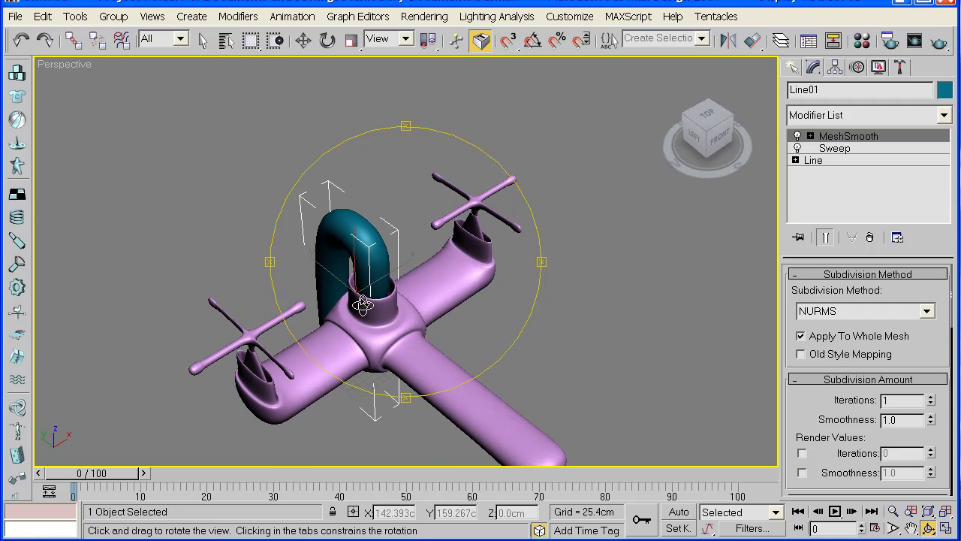
left_click_drag(397, 282, 311, 208)
left_click_drag(419, 256, 322, 287)
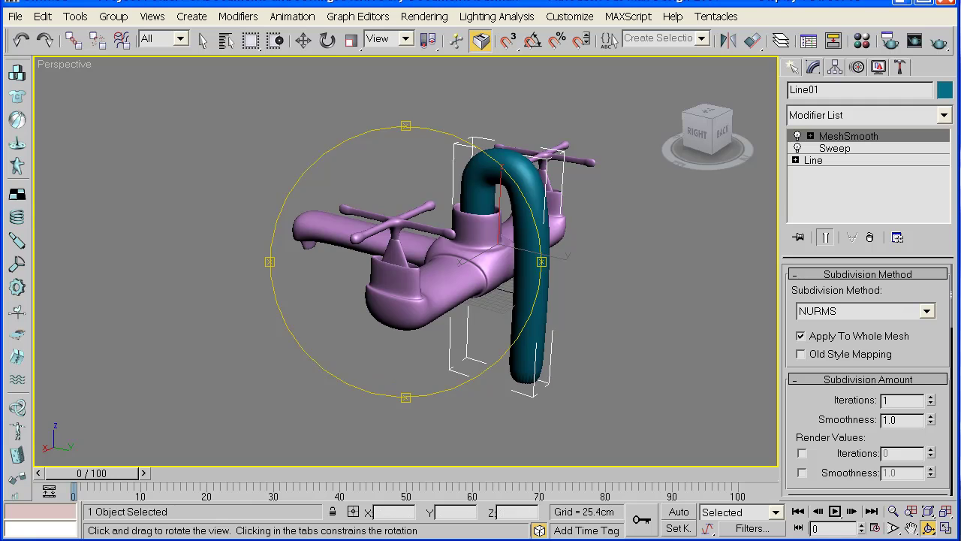